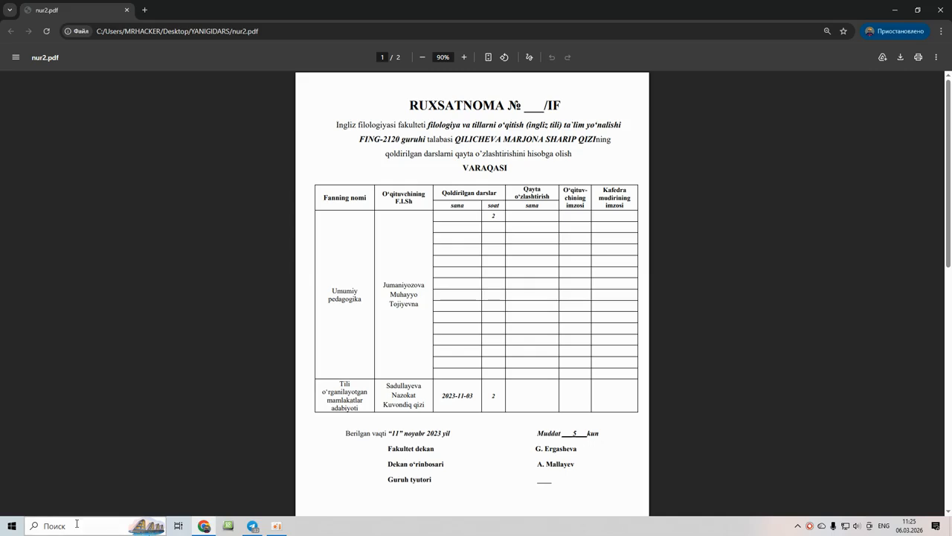
- Search Windows for 'word' so the Word app is listed as best match
{"action": "left_click", "coordinate": [78, 526]}
{"action": "type", "text": "word"}
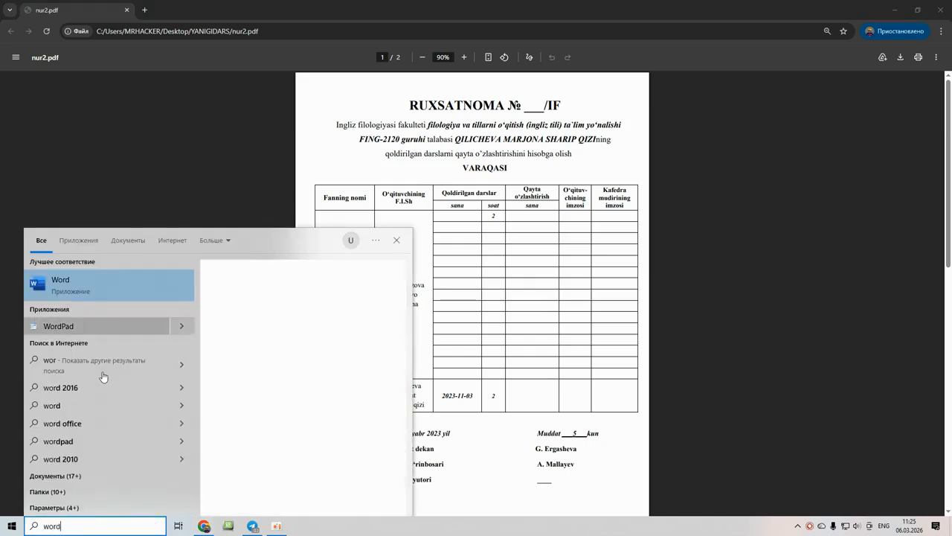
- Launch Word, create a blank document, and snap it beside the Chrome PDF
{"action": "left_click", "coordinate": [239, 362]}
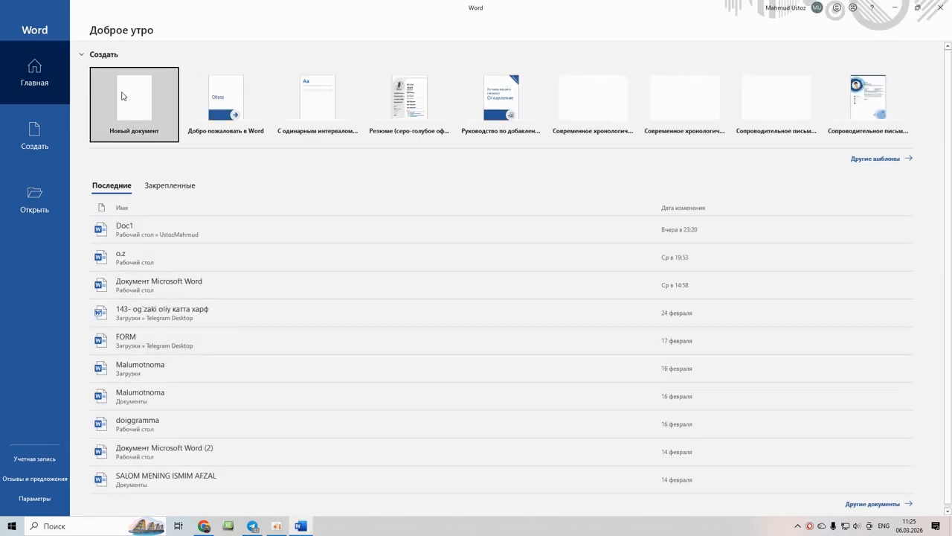
{"action": "left_click", "coordinate": [130, 99]}
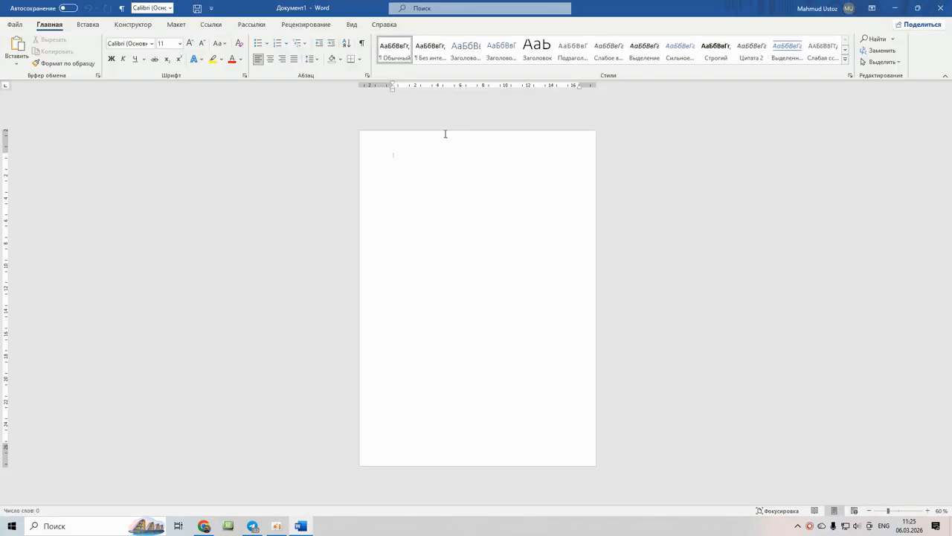
{"action": "left_click", "coordinate": [927, 511]}
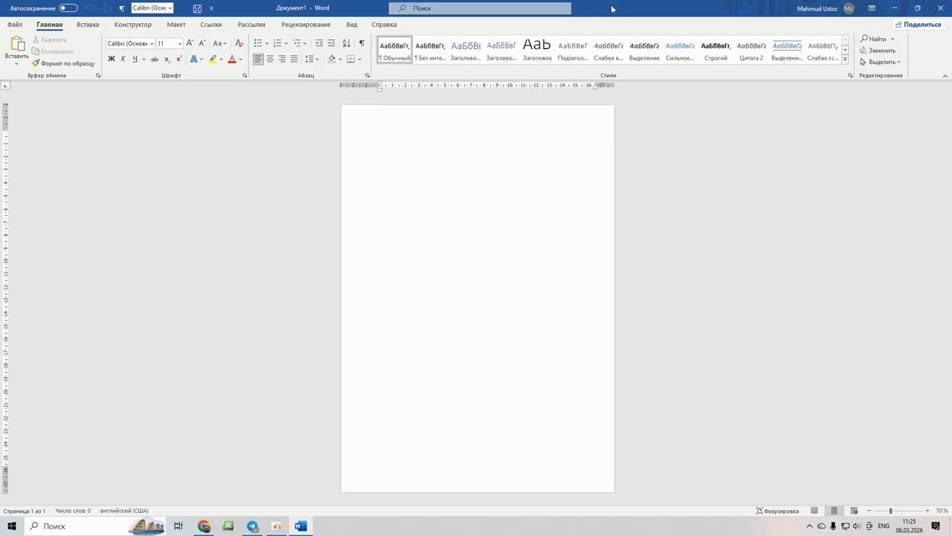
{"action": "left_click_drag", "start_coordinate": [612, 8], "coordinate": [949, 156]}
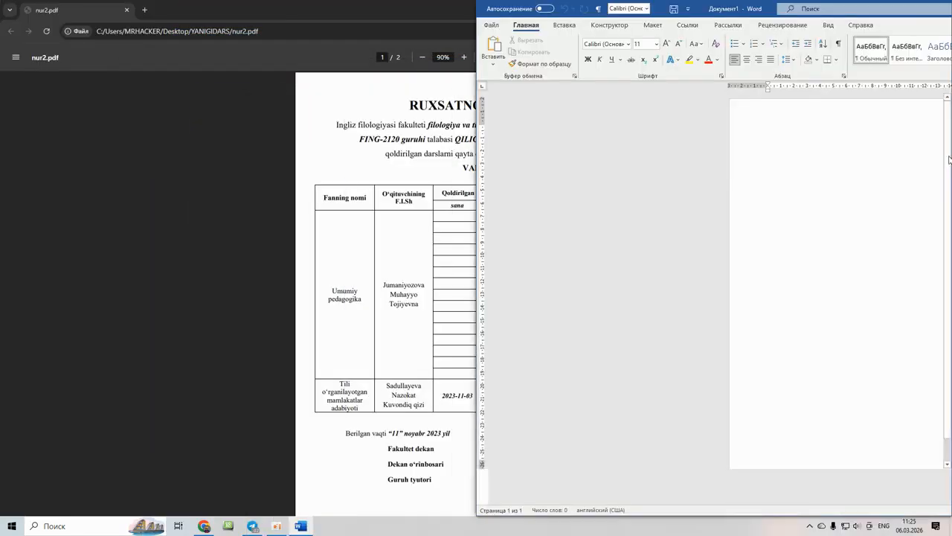
{"action": "left_click", "coordinate": [342, 146]}
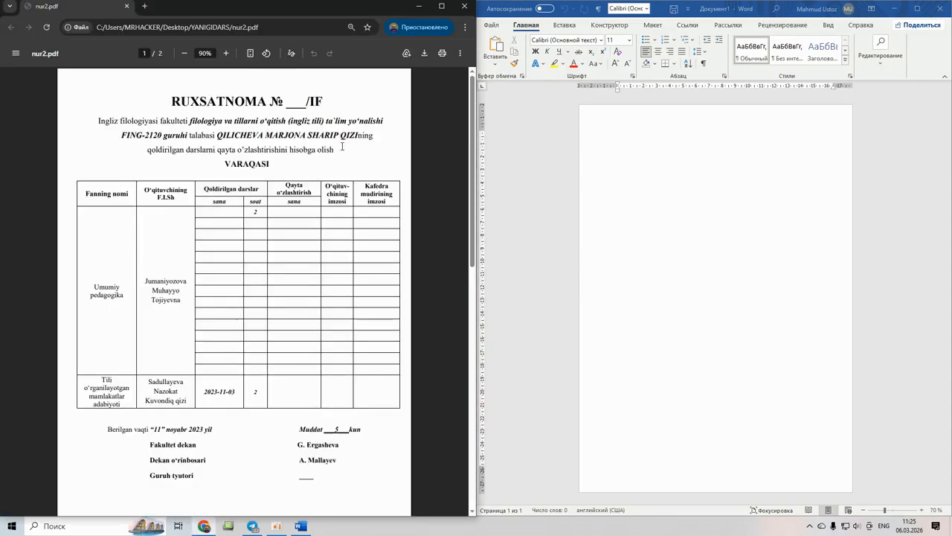
- Apply the Narrow (1.27 cm) margin preset to Документ1
{"action": "left_click", "coordinate": [661, 151]}
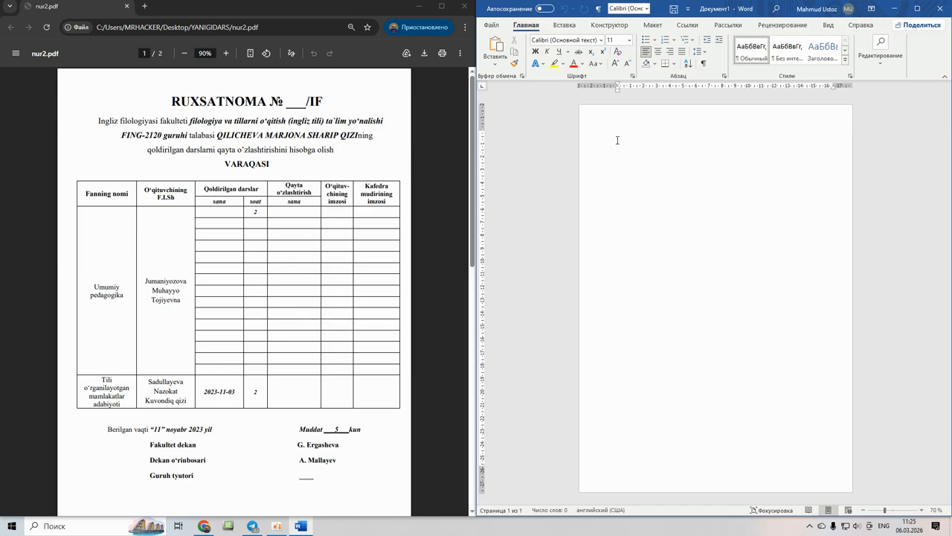
{"action": "left_click", "coordinate": [652, 26]}
{"action": "left_click", "coordinate": [490, 52]}
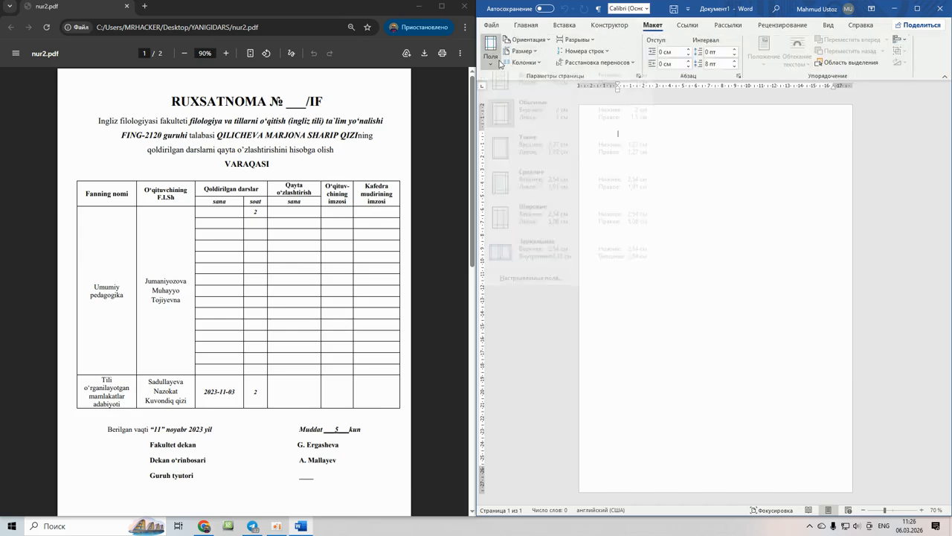
{"action": "left_click", "coordinate": [528, 161]}
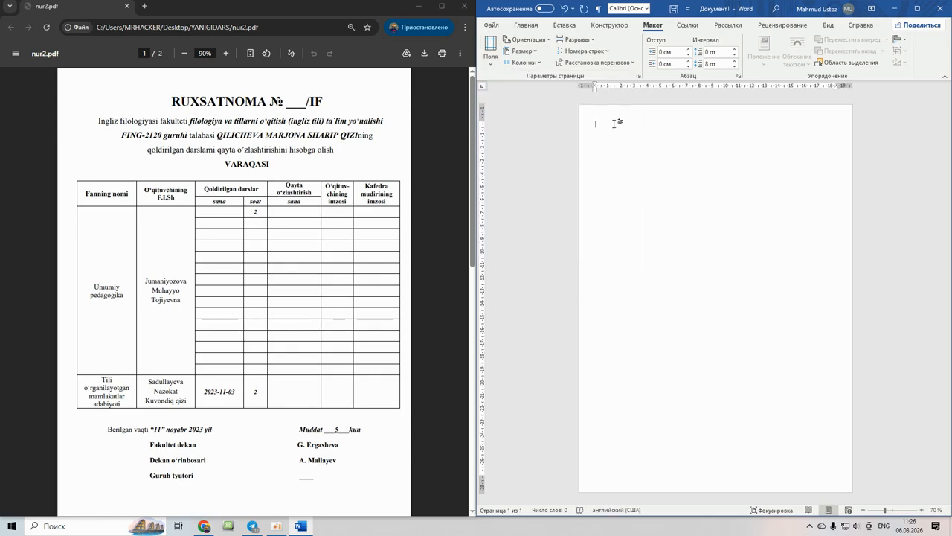
{"action": "left_click", "coordinate": [526, 25]}
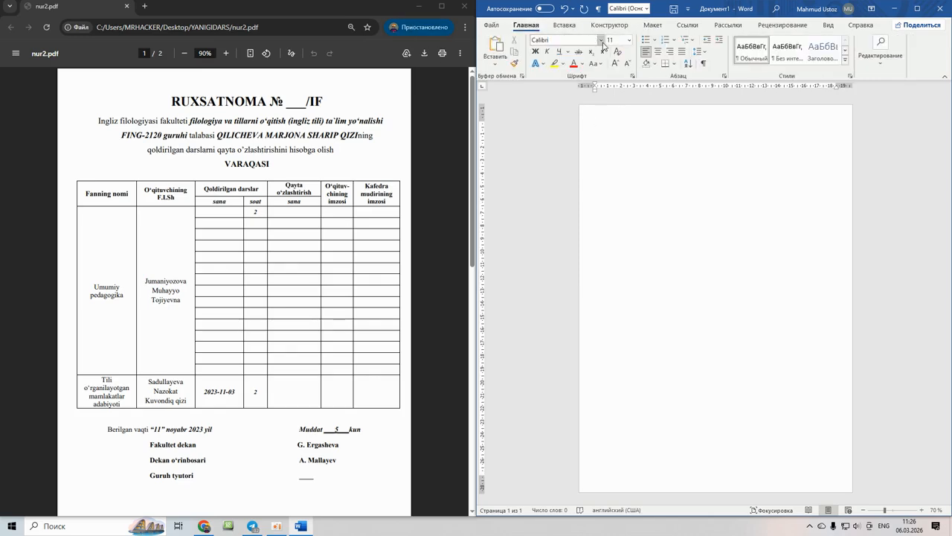
- Set the font to Times New Roman at 20 pt
{"action": "left_click", "coordinate": [601, 41]}
{"action": "left_click", "coordinate": [566, 110]}
{"action": "left_click", "coordinate": [630, 40]}
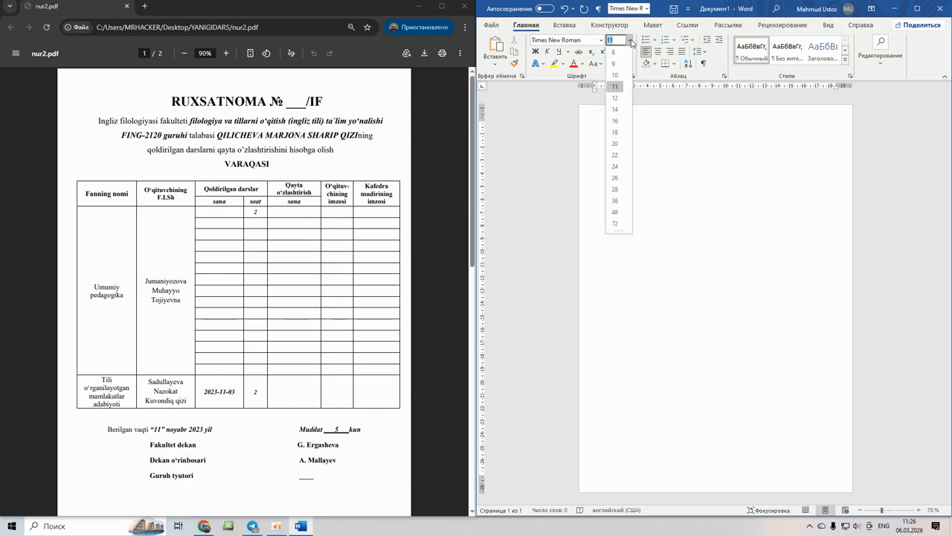
{"action": "left_click", "coordinate": [615, 109]}
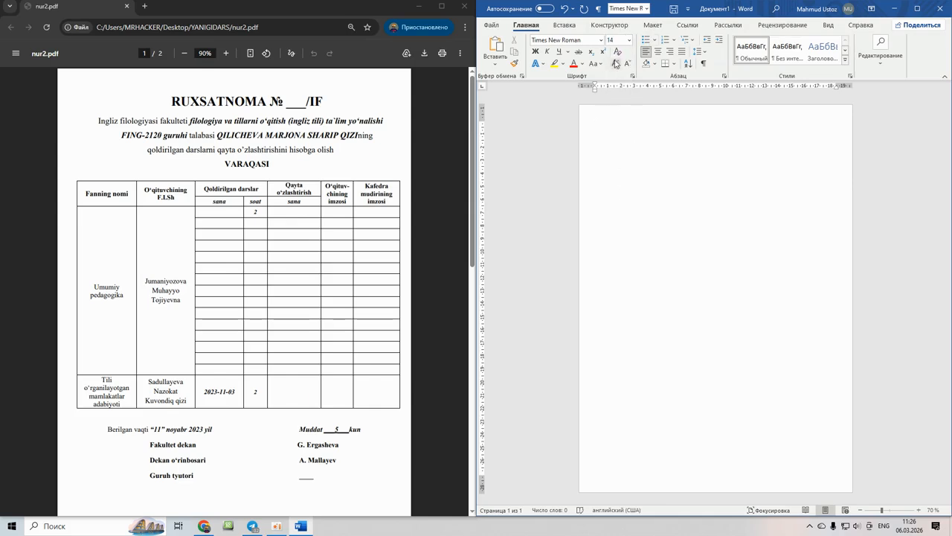
{"action": "left_click", "coordinate": [629, 40]}
{"action": "left_click", "coordinate": [616, 152]}
- Type the heading 'RUXSATNOMA № __/IF', using the Russian layout for the № sign
{"action": "type", "text": "RUXSATNOMA"}
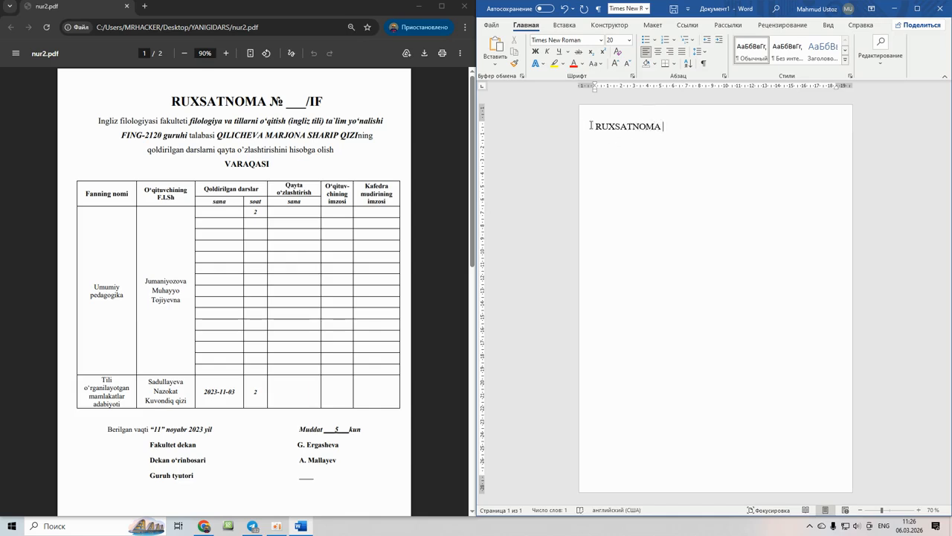
{"action": "key", "text": "super+space"}
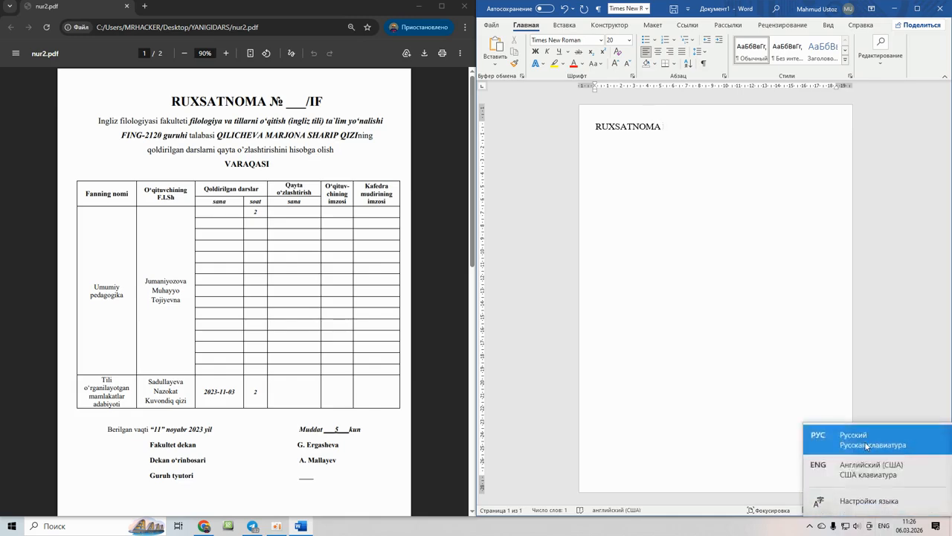
{"action": "type", "text": "№"}
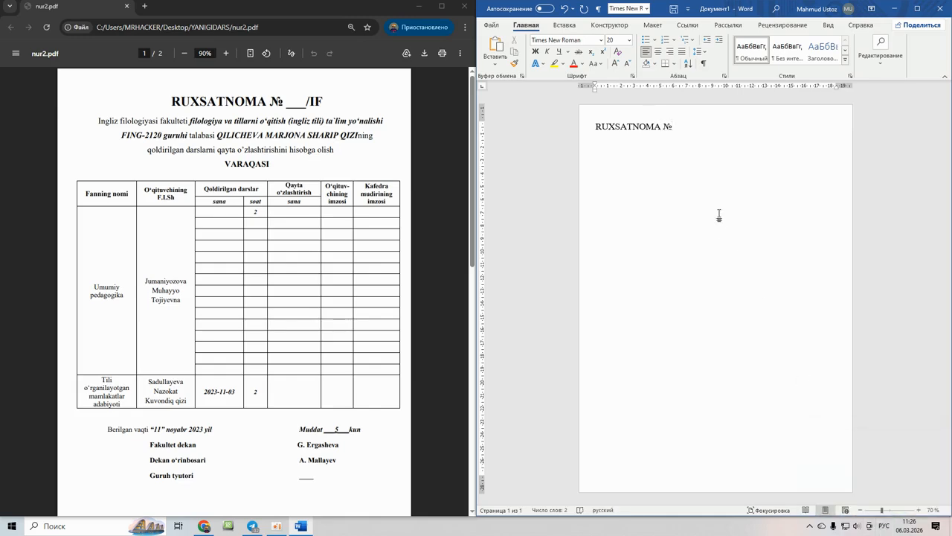
{"action": "type", "text": " __"}
{"action": "type", "text": ".ш"}
{"action": "key", "text": "BackSpace"}
{"action": "key", "text": "BackSpace"}
{"action": "key", "text": "alt+shift"}
{"action": "key", "text": "BackSpace"}
{"action": "type", "text": "__/If"}
- Make the RUXSATNOMA heading bold, 24 pt, and centred
{"action": "left_click_drag", "start_coordinate": [695, 128], "coordinate": [593, 129]}
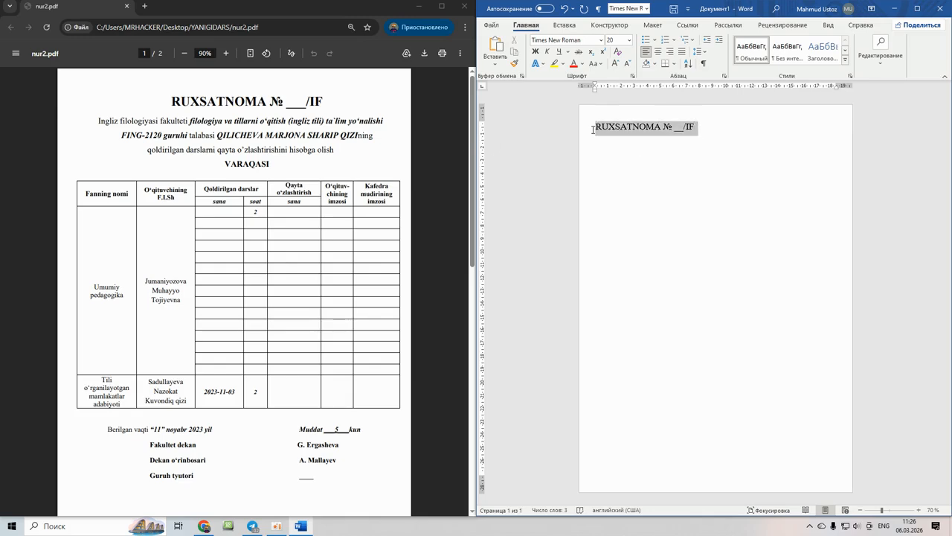
{"action": "left_click", "coordinate": [535, 52]}
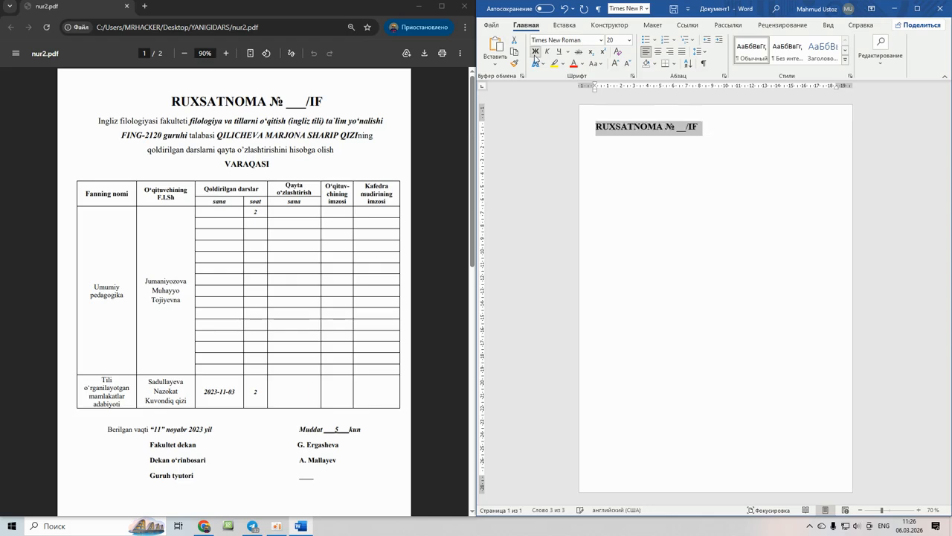
{"action": "left_click", "coordinate": [630, 41]}
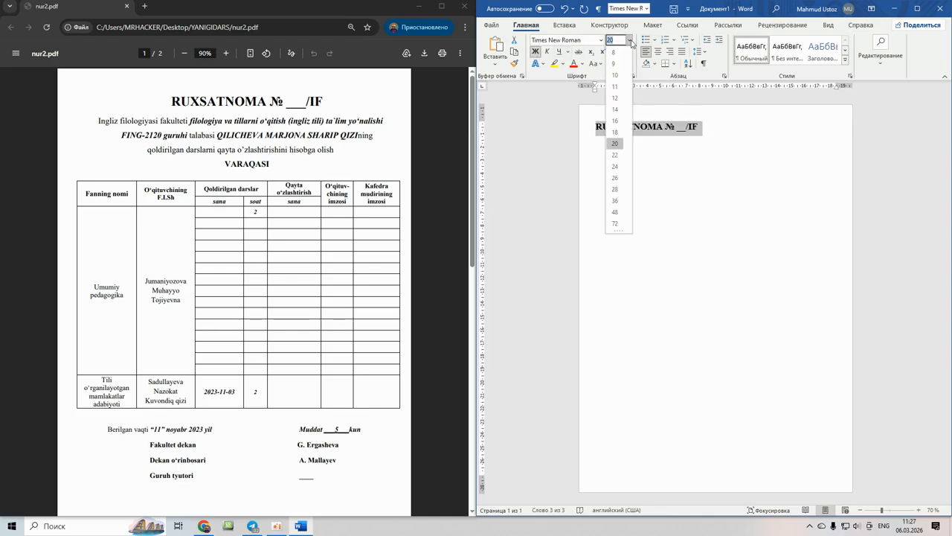
{"action": "left_click", "coordinate": [615, 166]}
{"action": "left_click", "coordinate": [725, 128]}
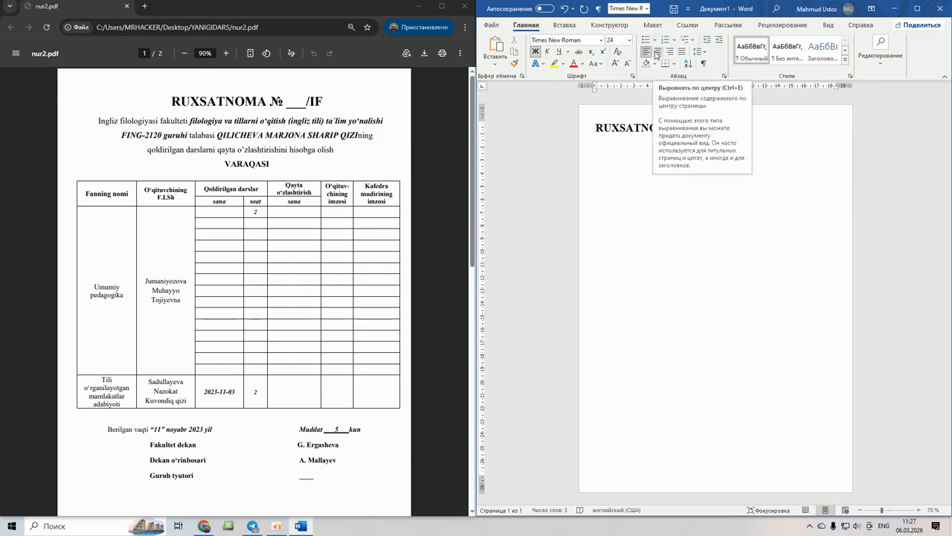
{"action": "left_click", "coordinate": [657, 52]}
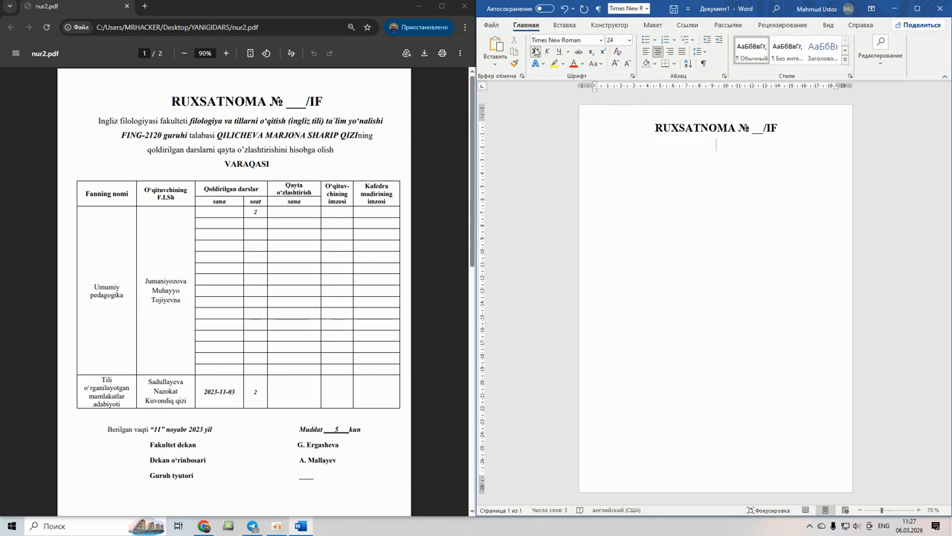
- Turn bold off and begin the next line in 12-pt text
{"action": "left_click", "coordinate": [534, 50]}
{"action": "type", "text": "i"}
{"action": "left_click", "coordinate": [629, 40]}
{"action": "left_click", "coordinate": [619, 104]}
- Type the faculty and programme line, 'FING-2120 GURUHI TALABASI', and the student's name
{"action": "left_click", "coordinate": [919, 510]}
{"action": "left_click", "coordinate": [918, 510]}
{"action": "left_click", "coordinate": [919, 511]}
{"action": "left_click", "coordinate": [919, 510]}
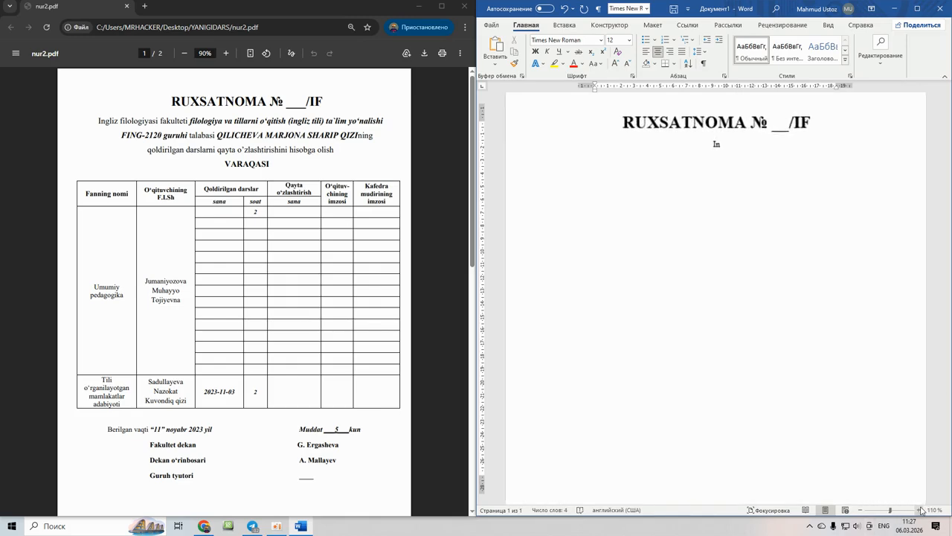
{"action": "left_click", "coordinate": [919, 510]}
{"action": "left_click", "coordinate": [860, 510]}
{"action": "left_click", "coordinate": [860, 509]}
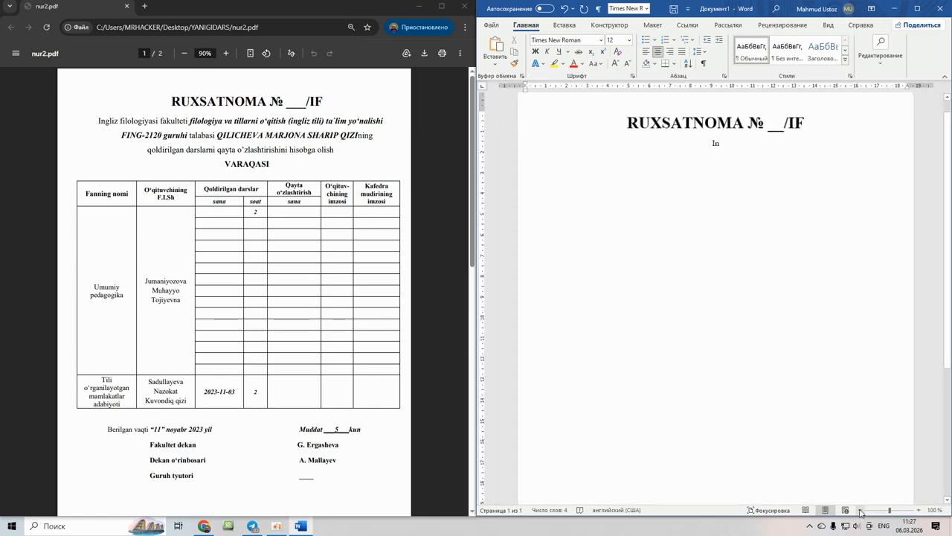
{"action": "type", "text": "gliz "}
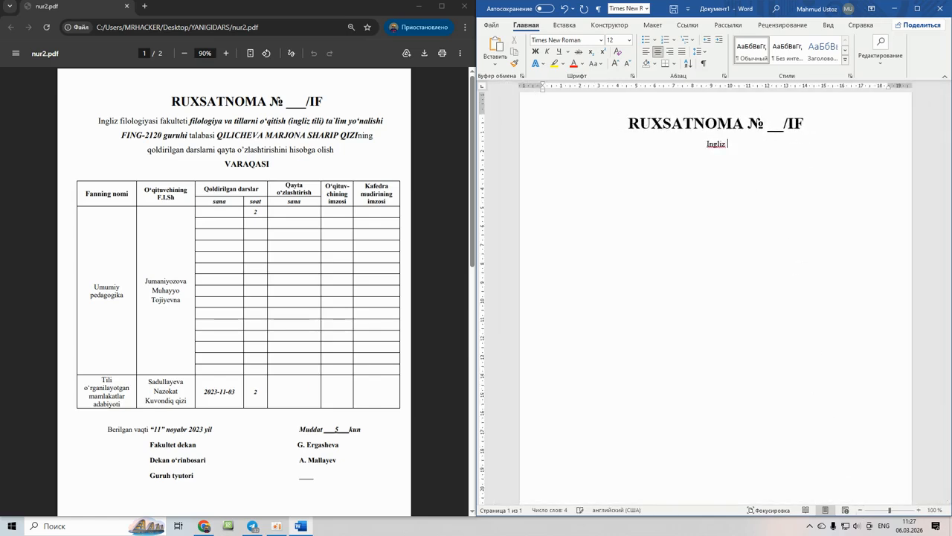
{"action": "type", "text": "filologiyasi fakulteti"}
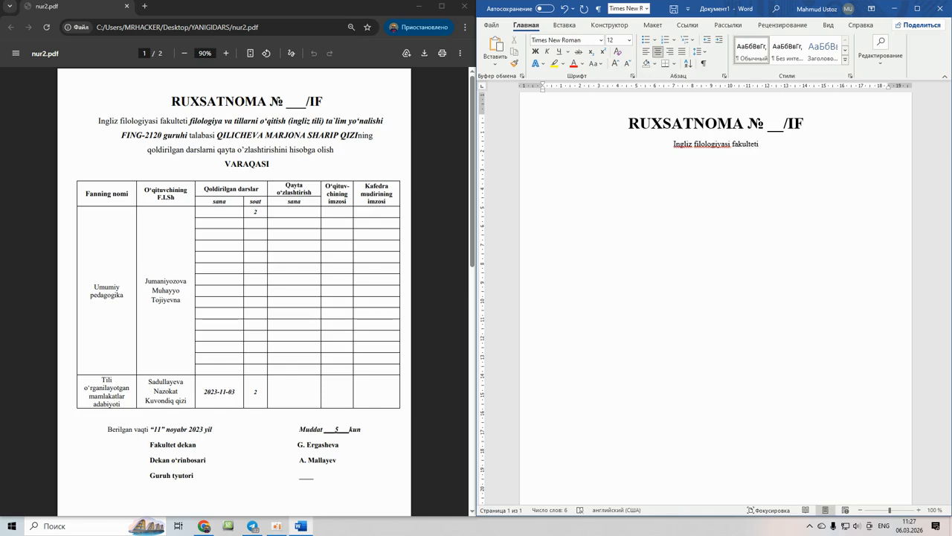
{"action": "type", "text": " filologi"}
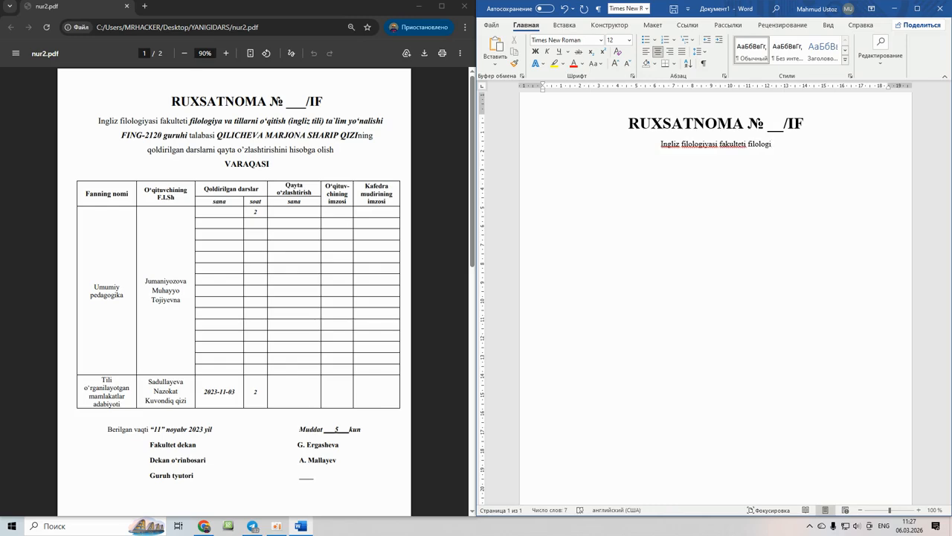
{"action": "type", "text": "ya"}
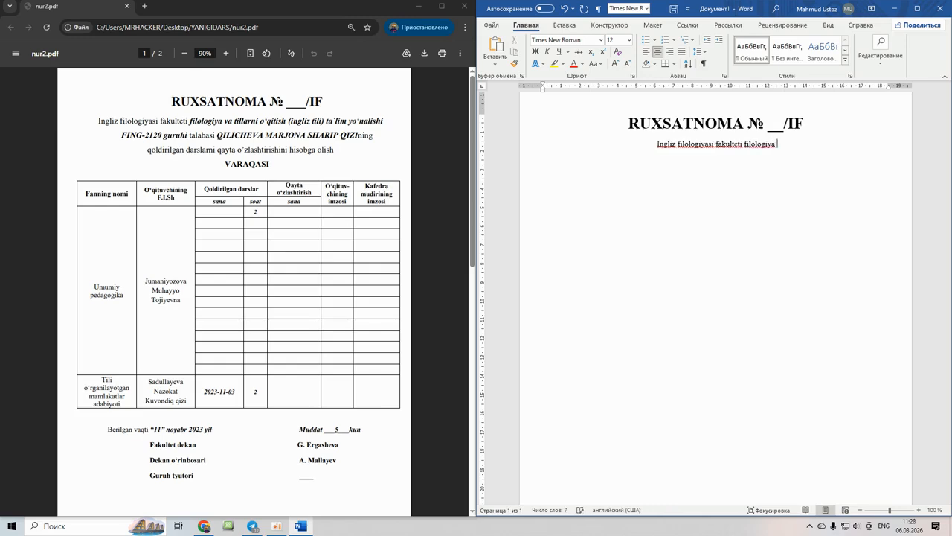
{"action": "type", "text": " va ti"}
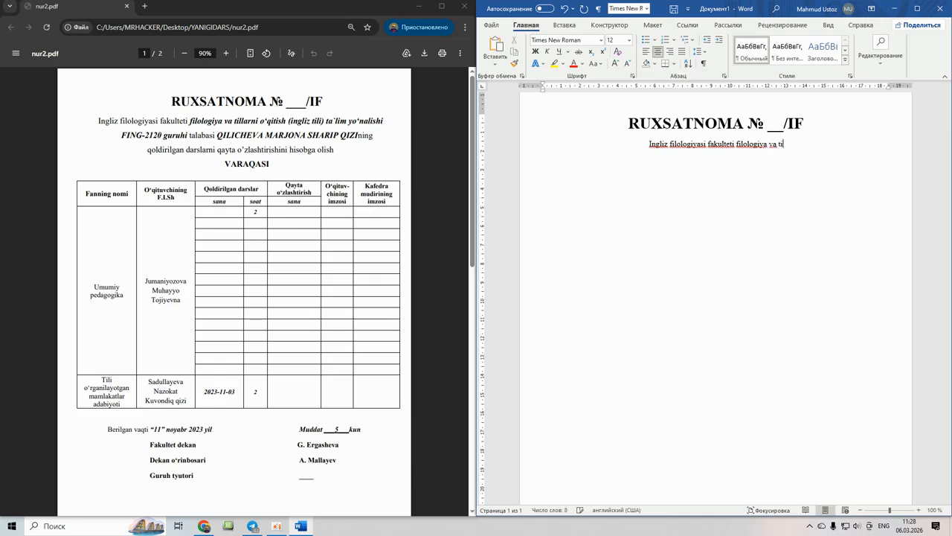
{"action": "type", "text": "llarni o'"}
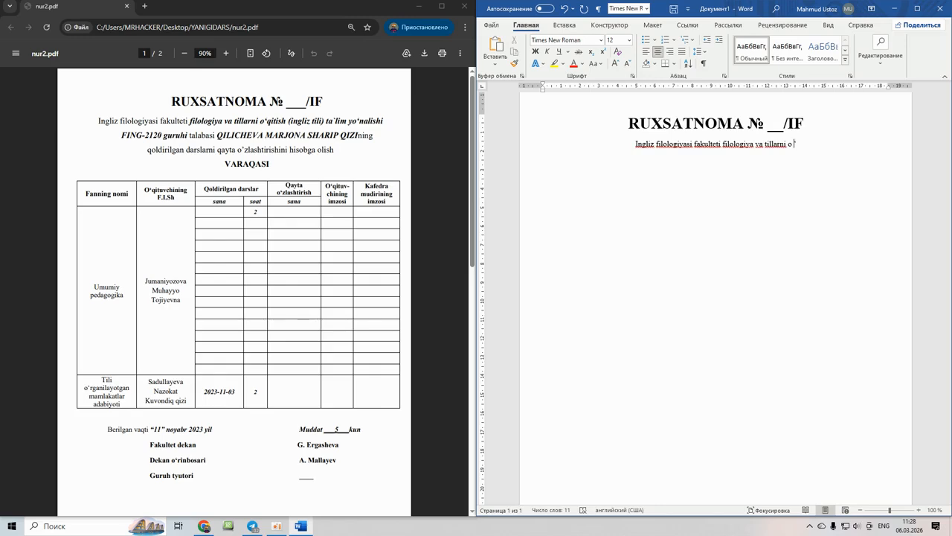
{"action": "key", "text": "BackSpace"}
{"action": "type", "text": "qiti"}
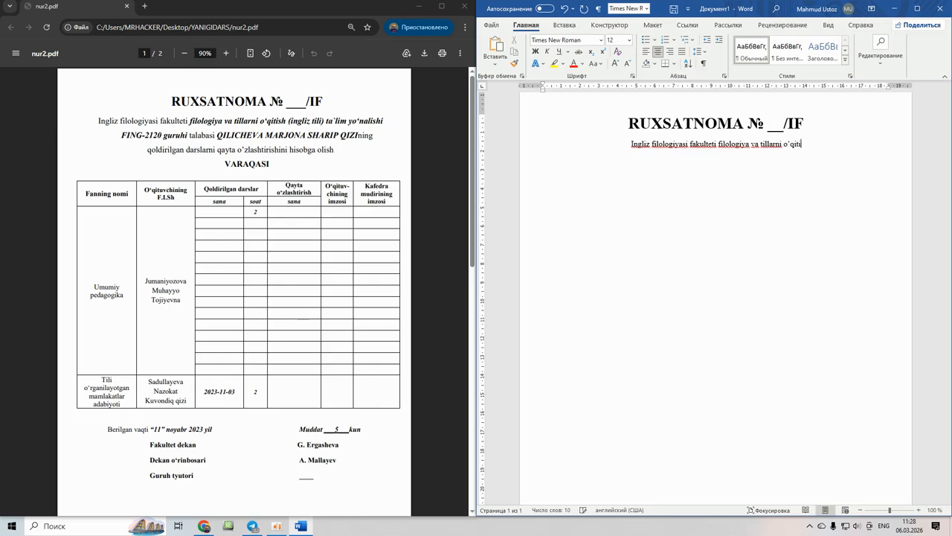
{"action": "type", "text": "sh ("}
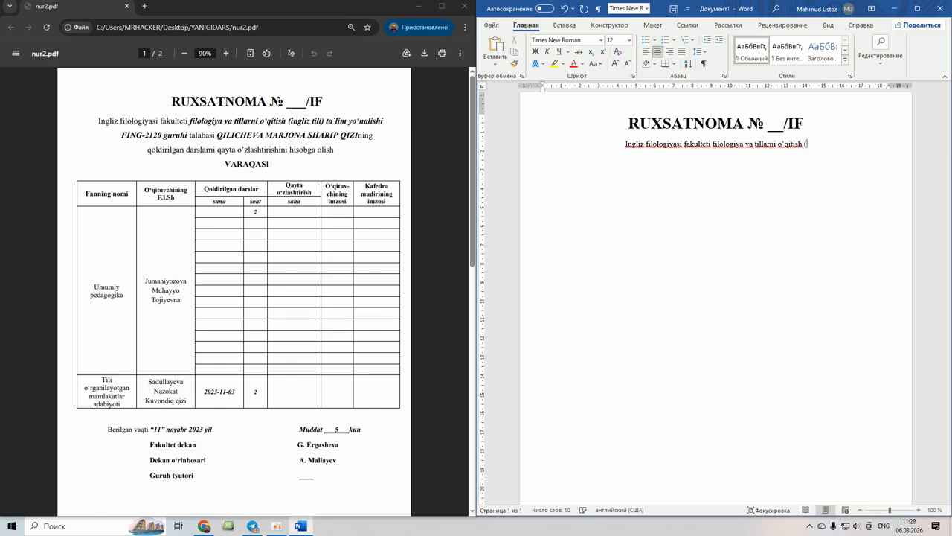
{"action": "type", "text": "ingliz ti"}
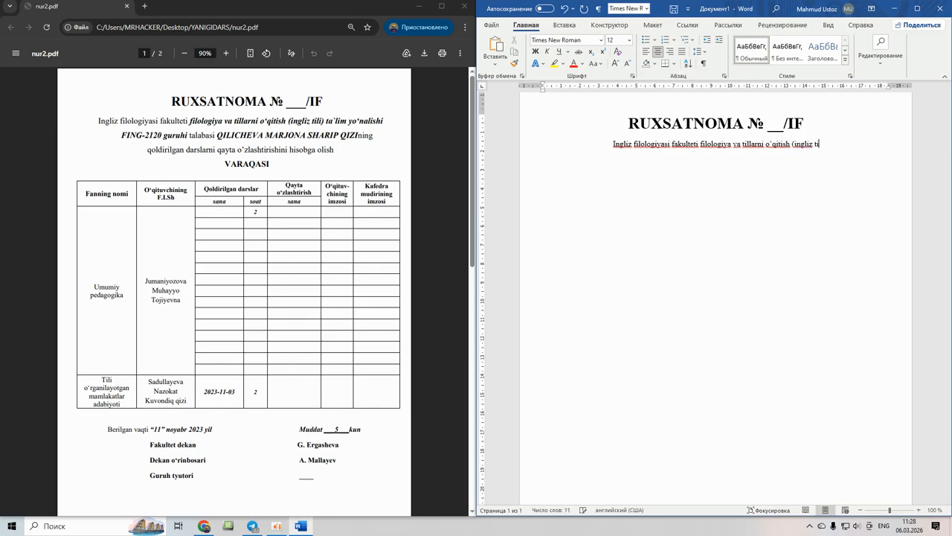
{"action": "type", "text": "li) "}
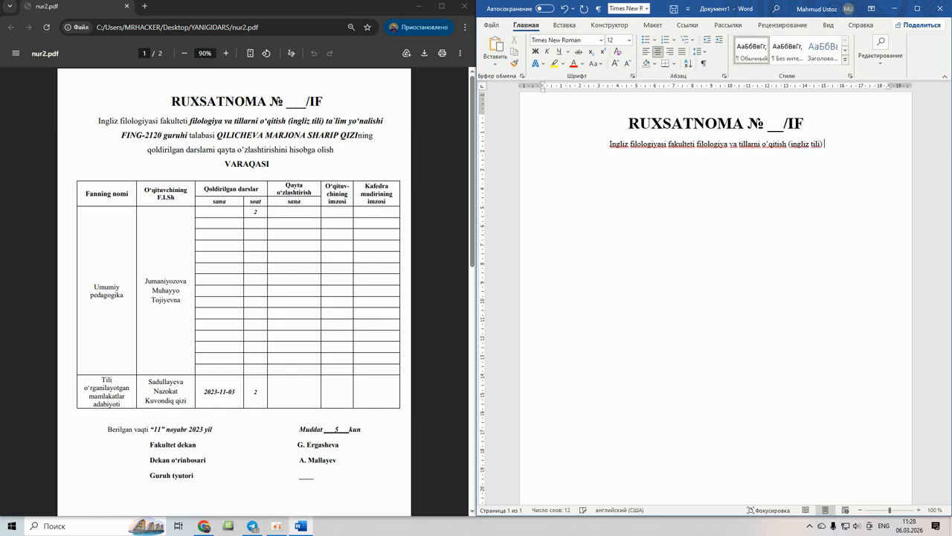
{"action": "type", "text": "ta"}
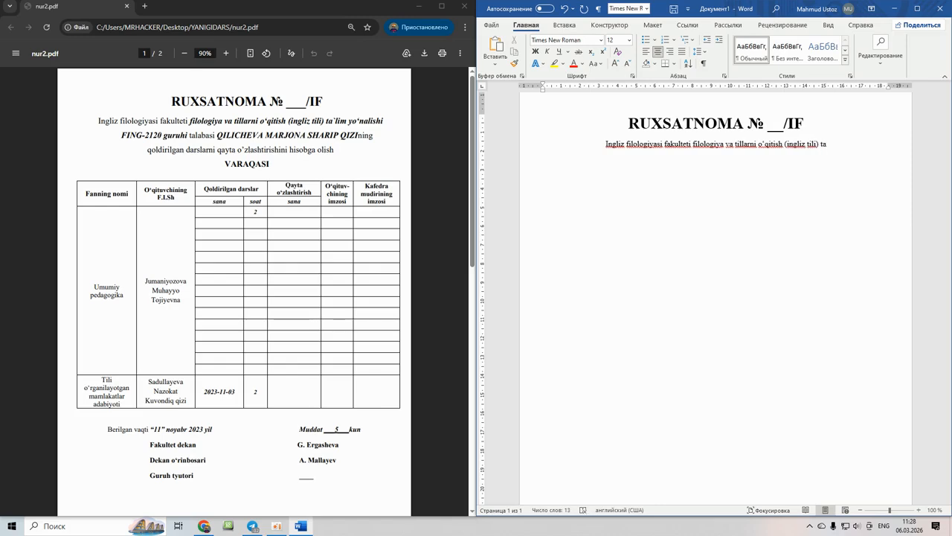
{"action": "type", "text": "'lim "}
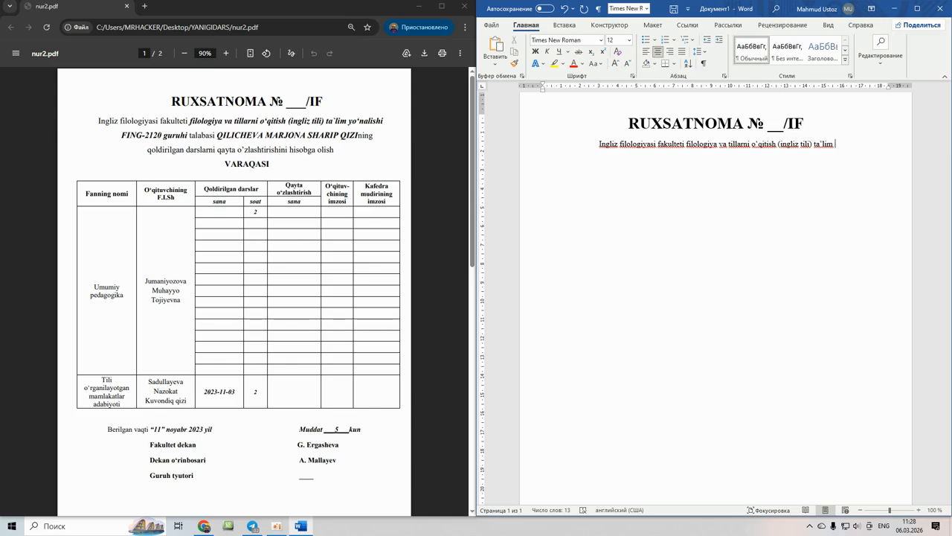
{"action": "type", "text": "yo"}
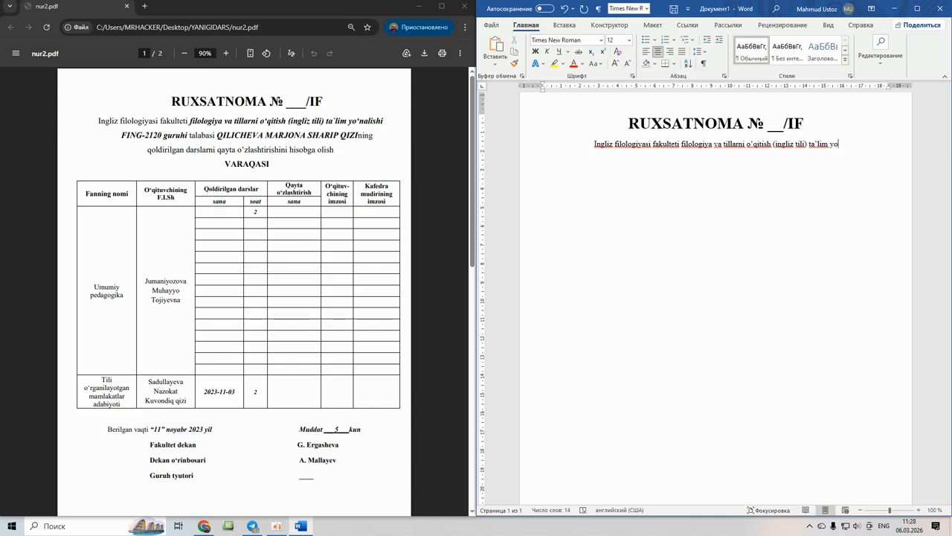
{"action": "type", "text": "'"}
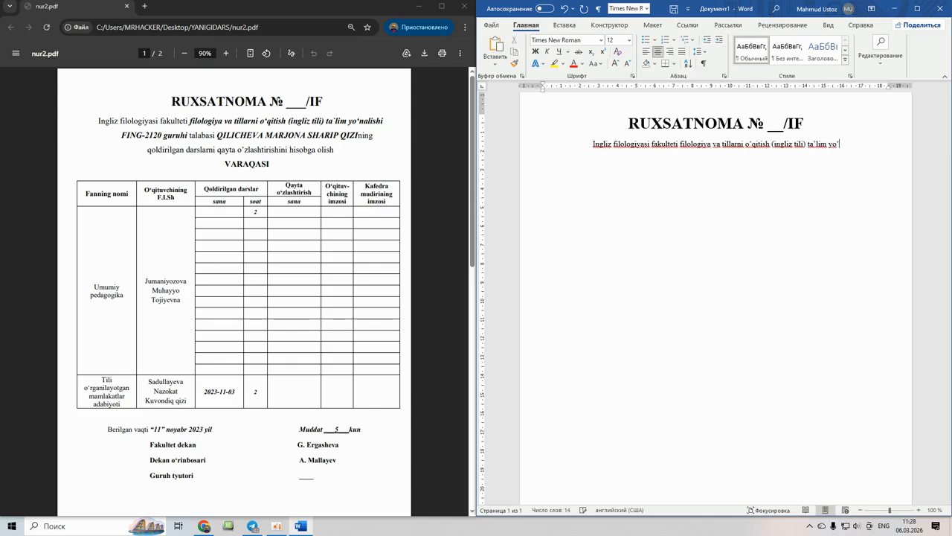
{"action": "type", "text": "nalishi "}
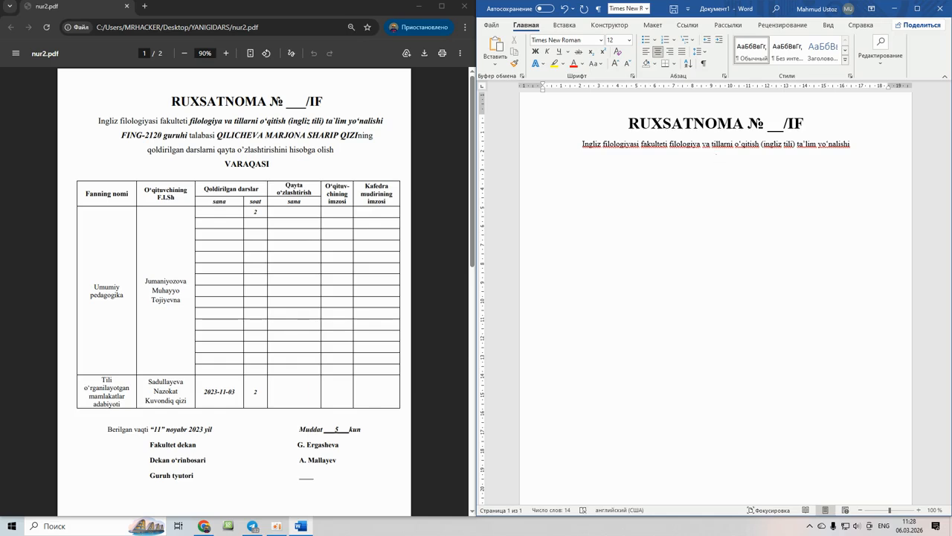
{"action": "type", "text": "FING-2120 GURUHI"}
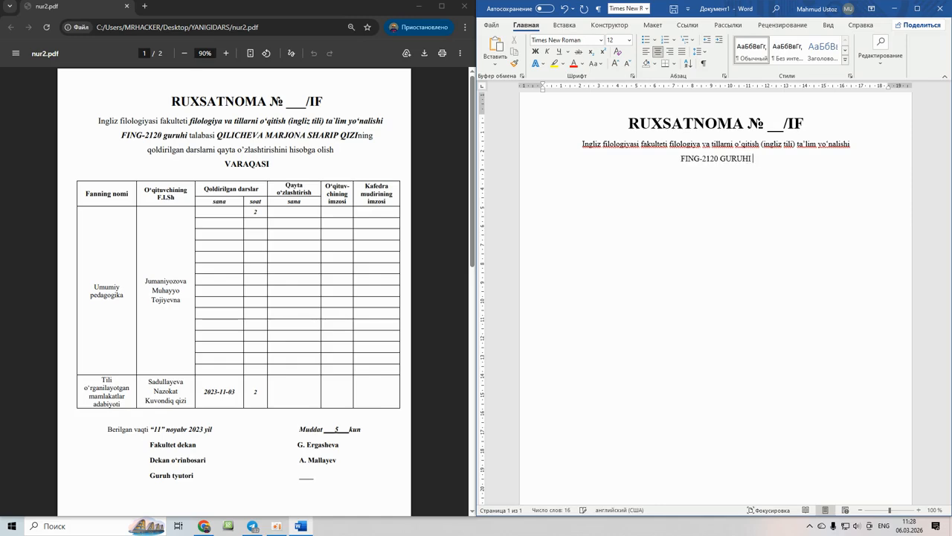
{"action": "type", "text": " TALABASI"}
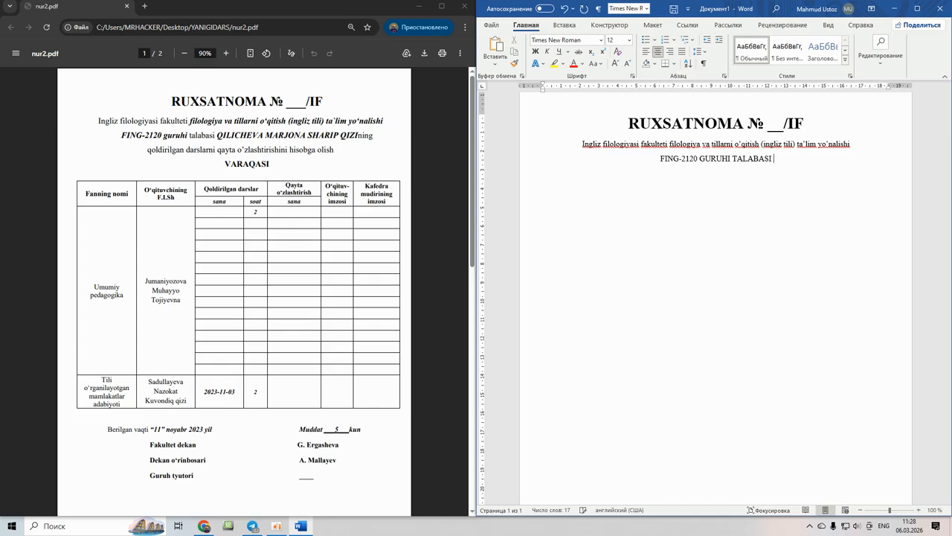
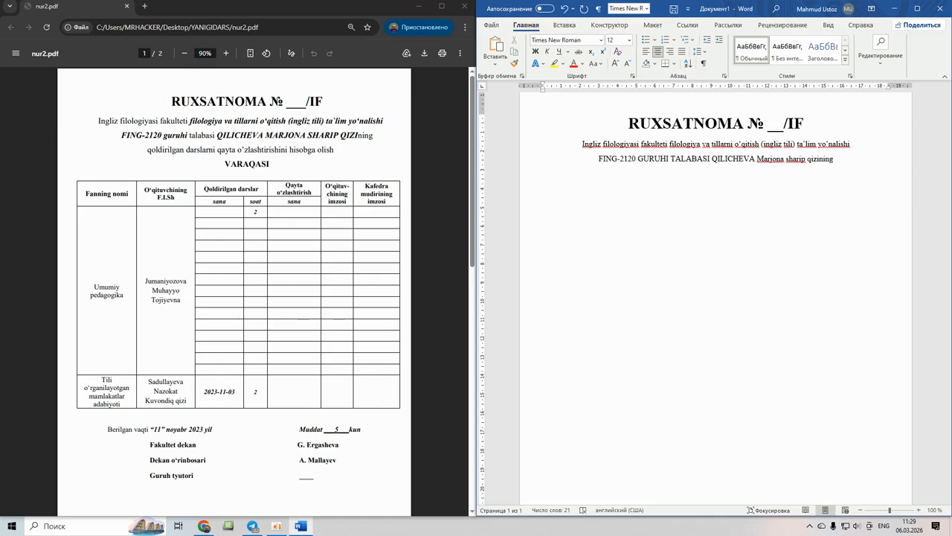
- Add the lines 'qoldirilgan darslarni qayta o'zlashtirishini hisobga olish' and 'VARAQASI'
{"action": "key", "text": "Return"}
{"action": "type", "text": "qoldirilgan darslarni qayta "}
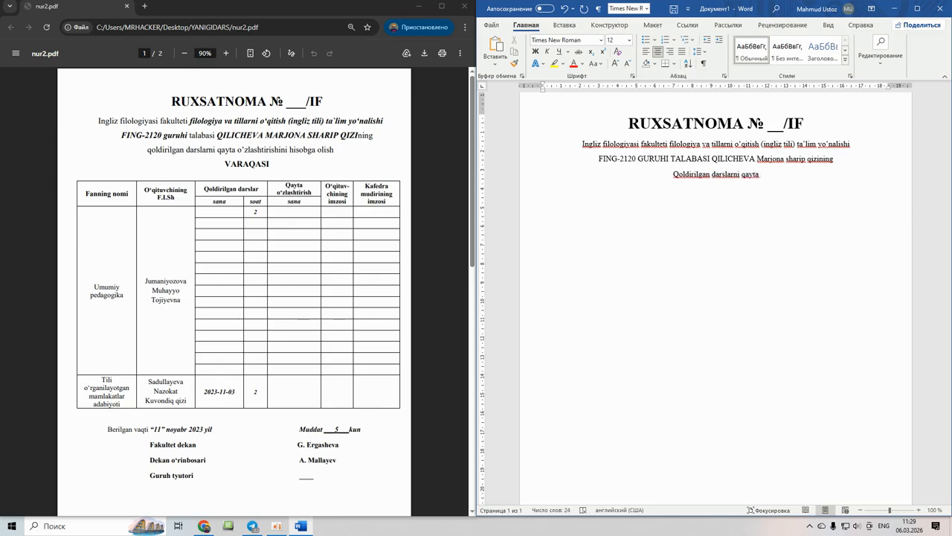
{"action": "type", "text": "o'"}
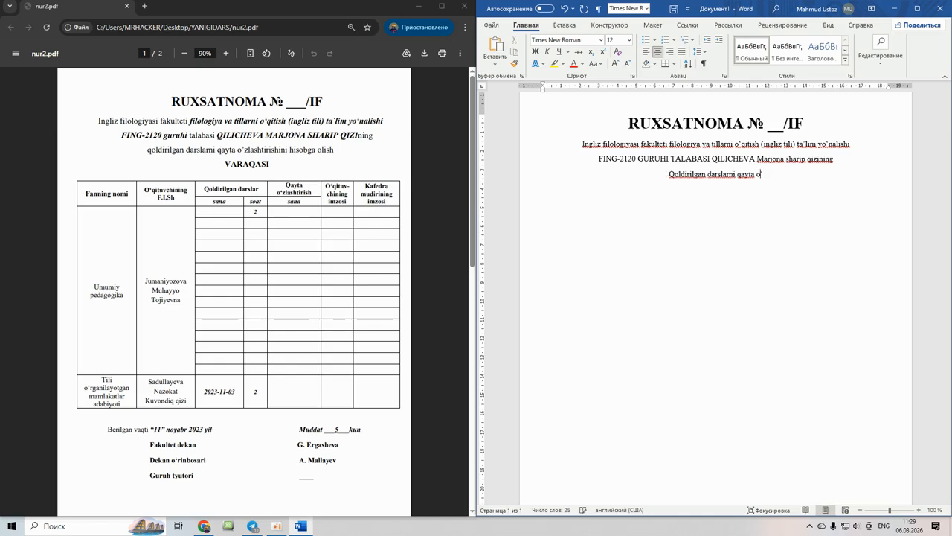
{"action": "type", "text": "zlashtirish"}
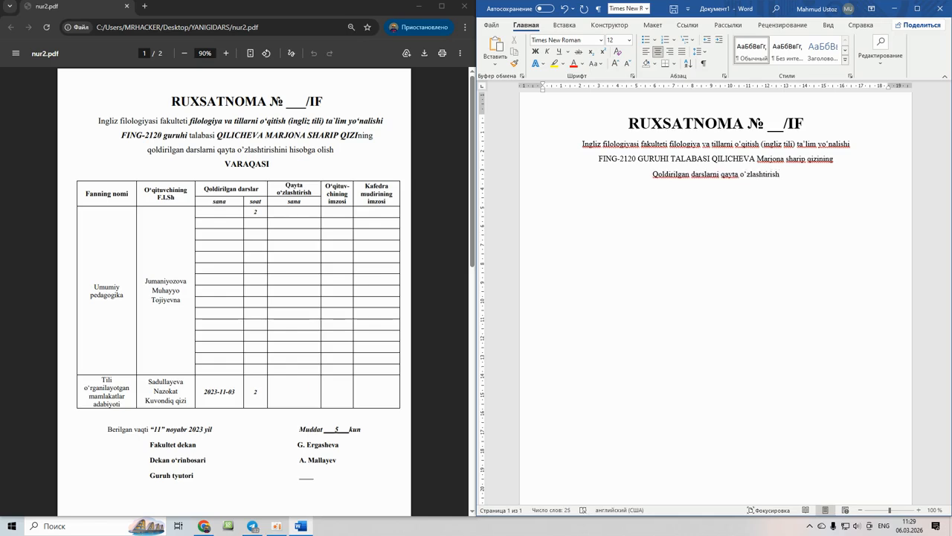
{"action": "type", "text": "ini hisobga o"}
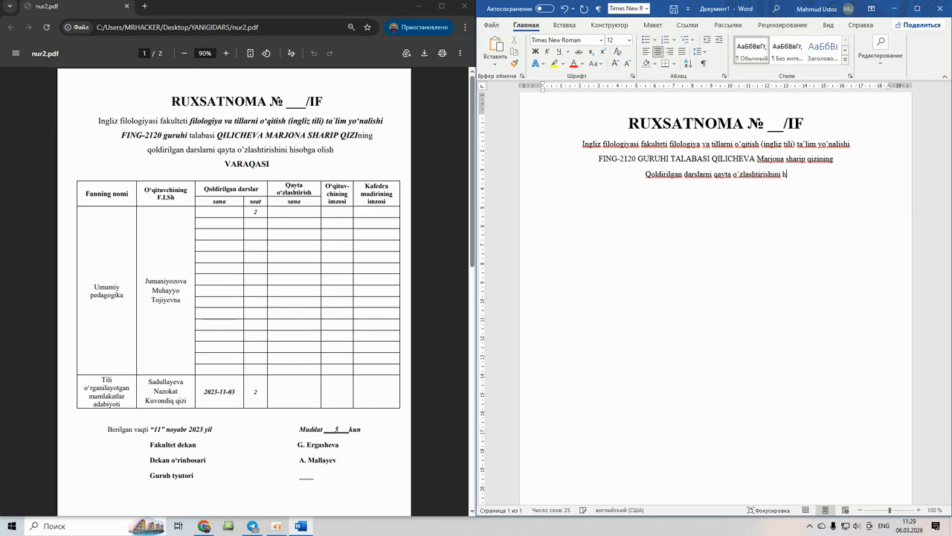
{"action": "type", "text": "lis"}
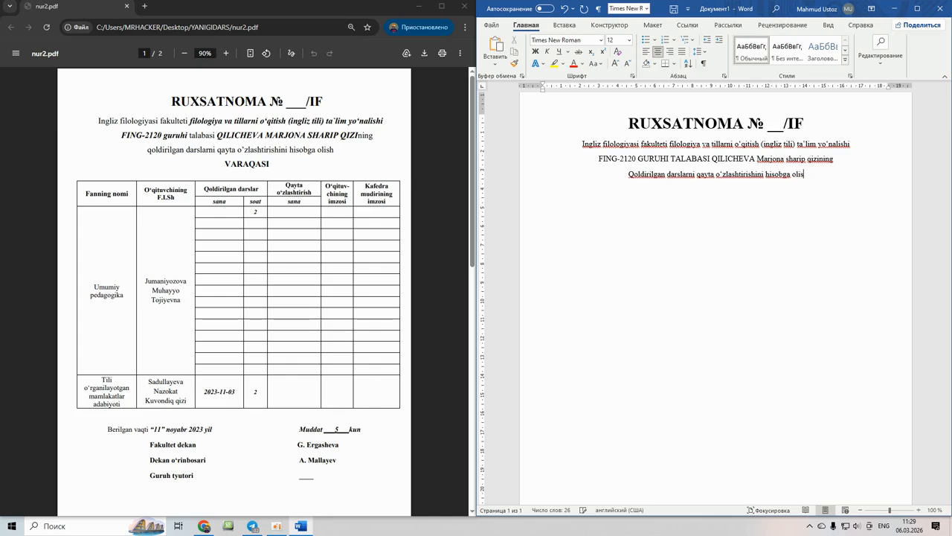
{"action": "type", "text": "h"}
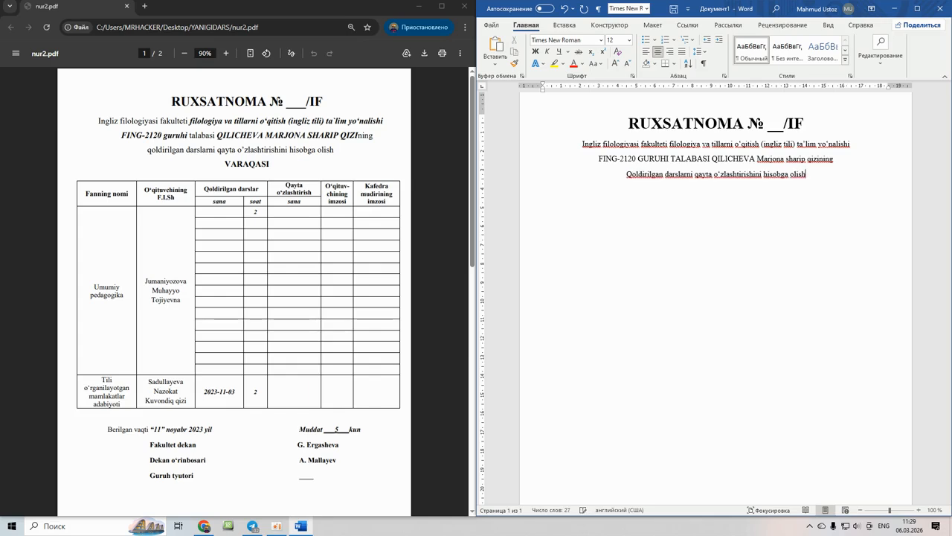
{"action": "key", "text": "Return"}
{"action": "type", "text": "VARAQASI"}
- Make the programme and FING-2120 group text bold italic
{"action": "mouse_move", "coordinate": [670, 144]}
{"action": "left_mouse_down"}
{"action": "mouse_move", "coordinate": [717, 148]}
{"action": "mouse_move", "coordinate": [669, 160]}
{"action": "left_mouse_up"}
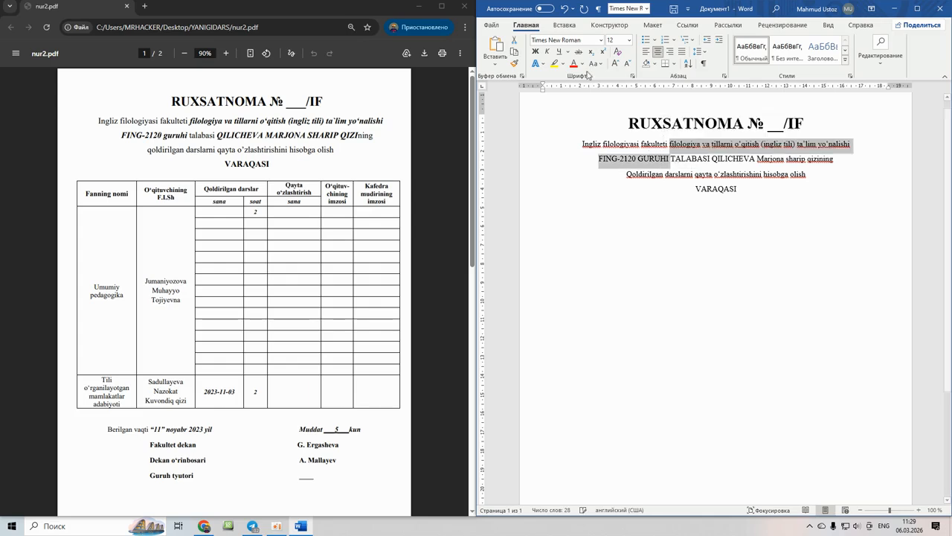
{"action": "left_click", "coordinate": [535, 53]}
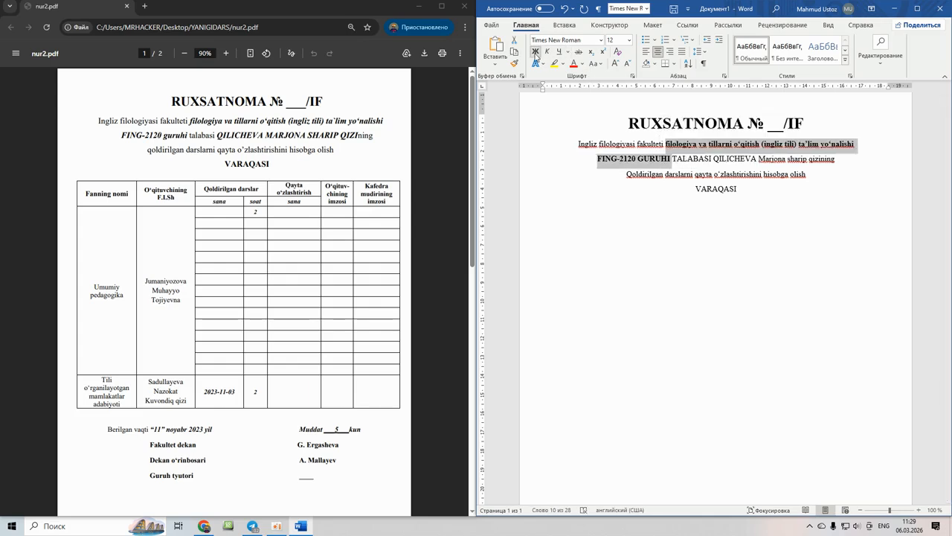
{"action": "left_click", "coordinate": [549, 52]}
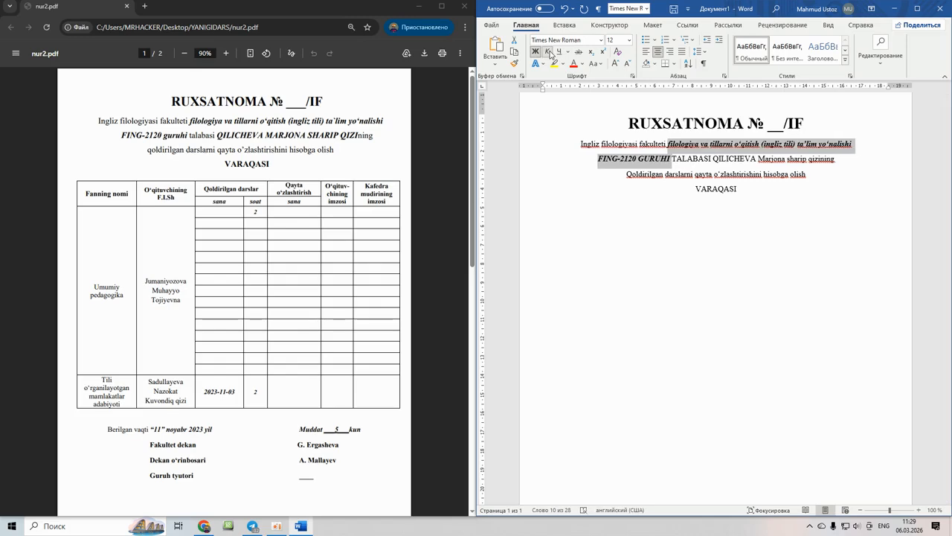
{"action": "left_click", "coordinate": [664, 160]}
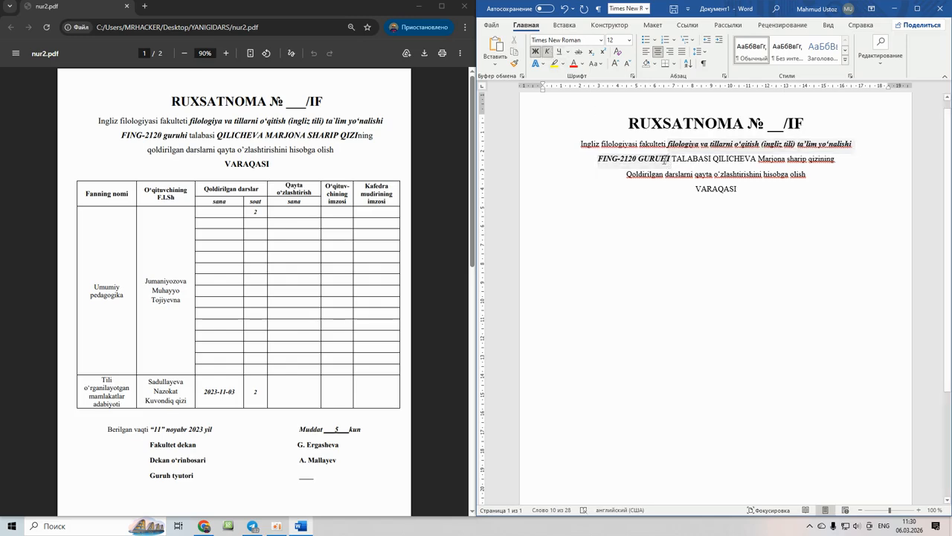
- Change GURUHI and TALABASI to lowercase
{"action": "left_click_drag", "start_coordinate": [642, 155], "coordinate": [674, 158]}
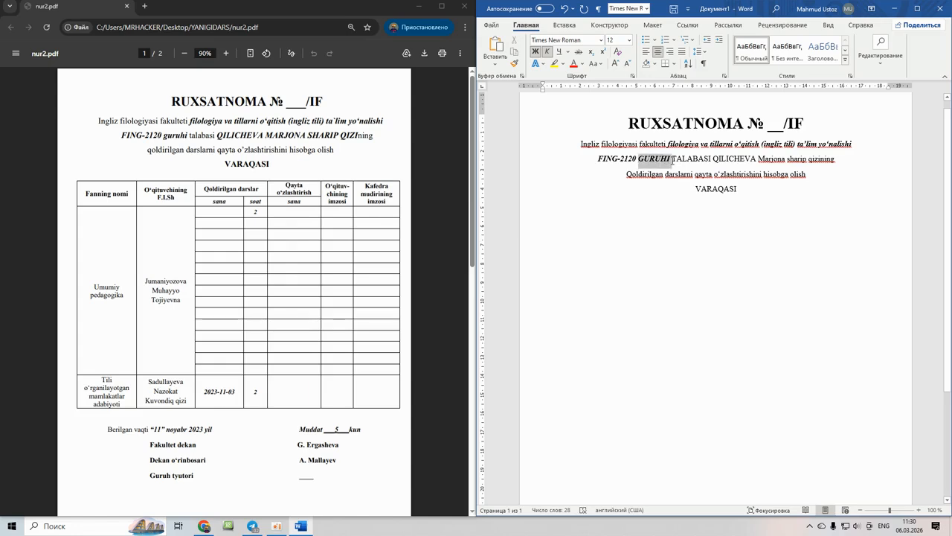
{"action": "left_click", "coordinate": [602, 66]}
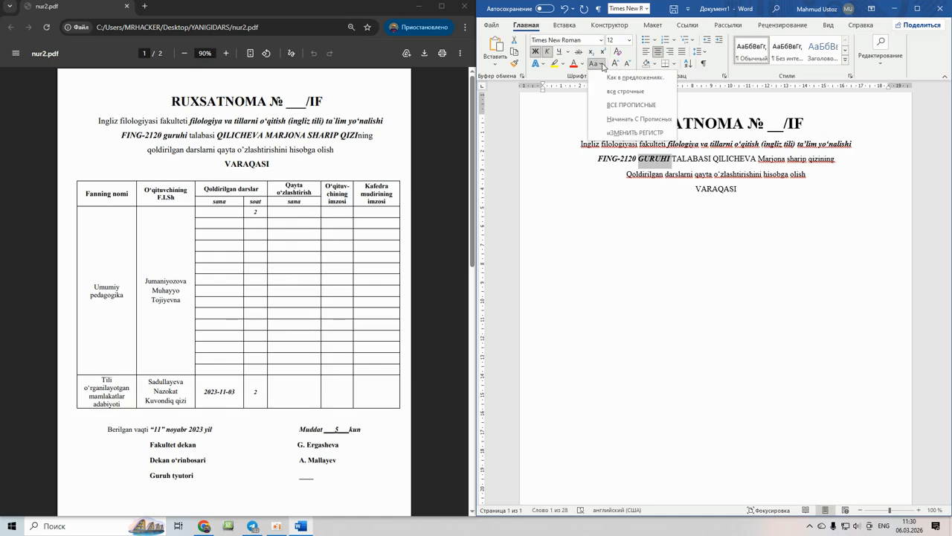
{"action": "left_click", "coordinate": [612, 92]}
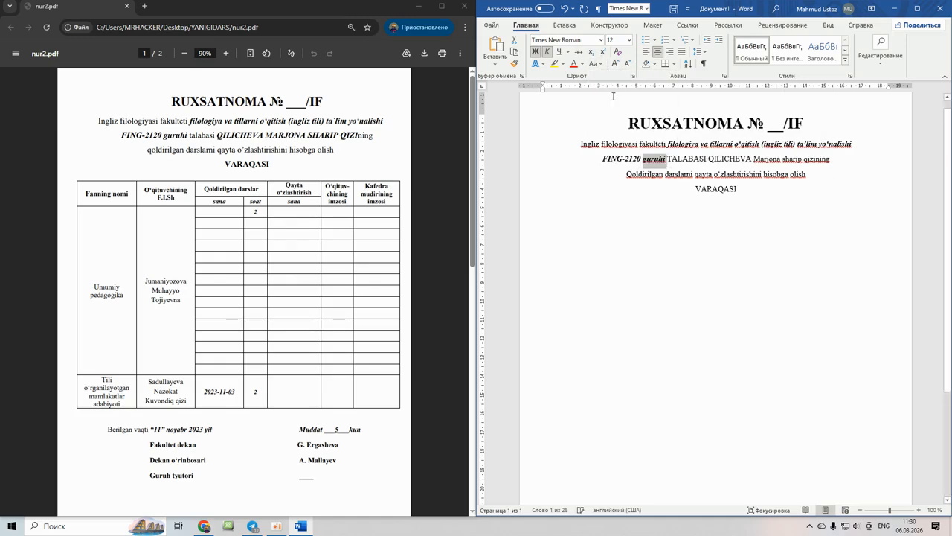
{"action": "left_click", "coordinate": [656, 160]}
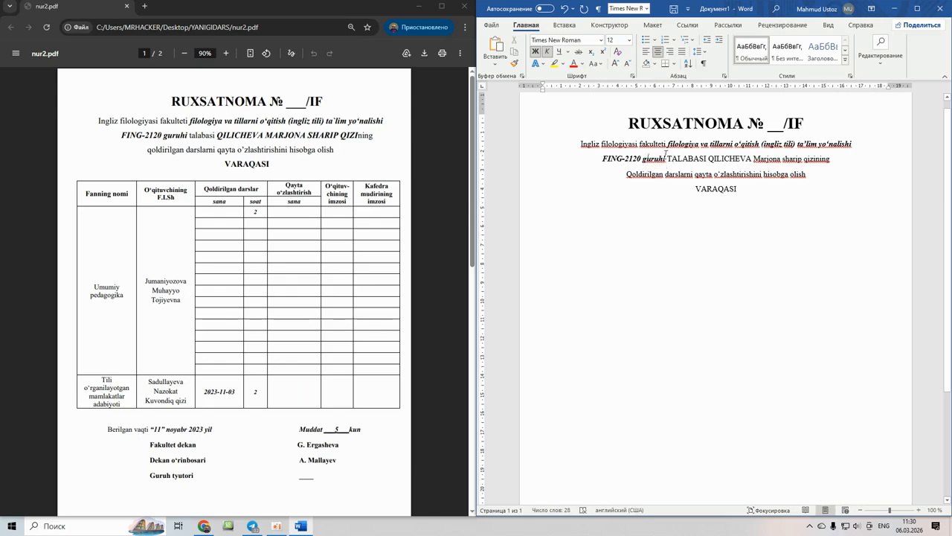
{"action": "left_click_drag", "start_coordinate": [668, 157], "coordinate": [710, 158]}
{"action": "left_click", "coordinate": [600, 64]}
{"action": "left_click", "coordinate": [613, 93]}
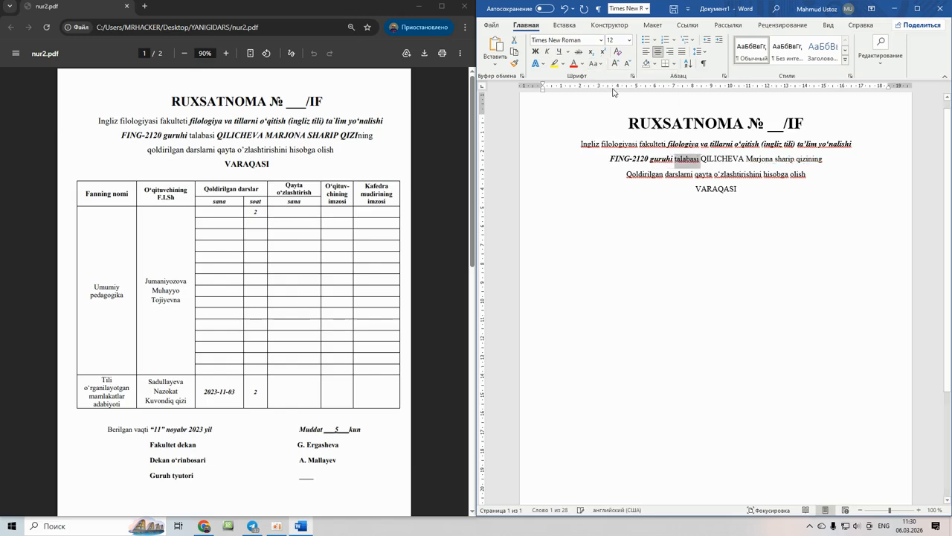
{"action": "left_click", "coordinate": [707, 160]}
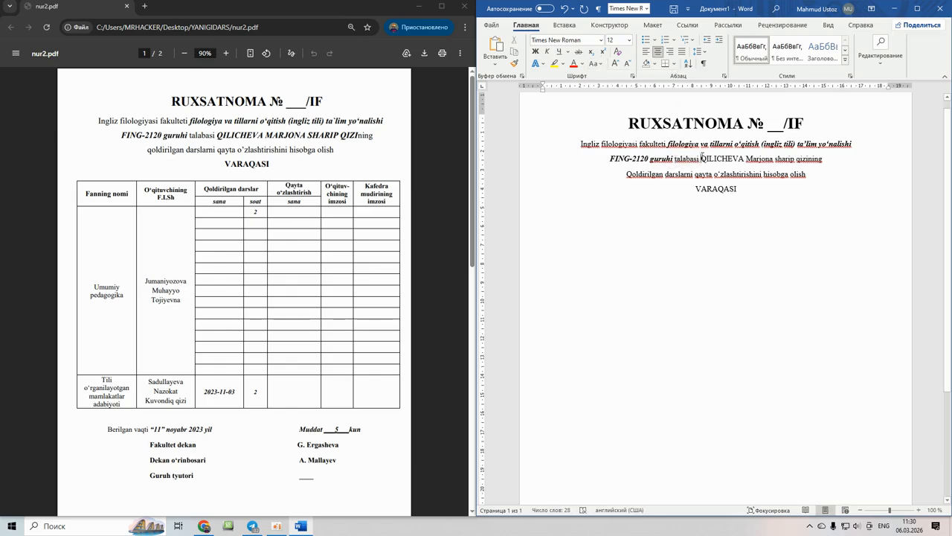
- Put the student's name in bold italic capitals
{"action": "left_click_drag", "start_coordinate": [702, 159], "coordinate": [804, 159]}
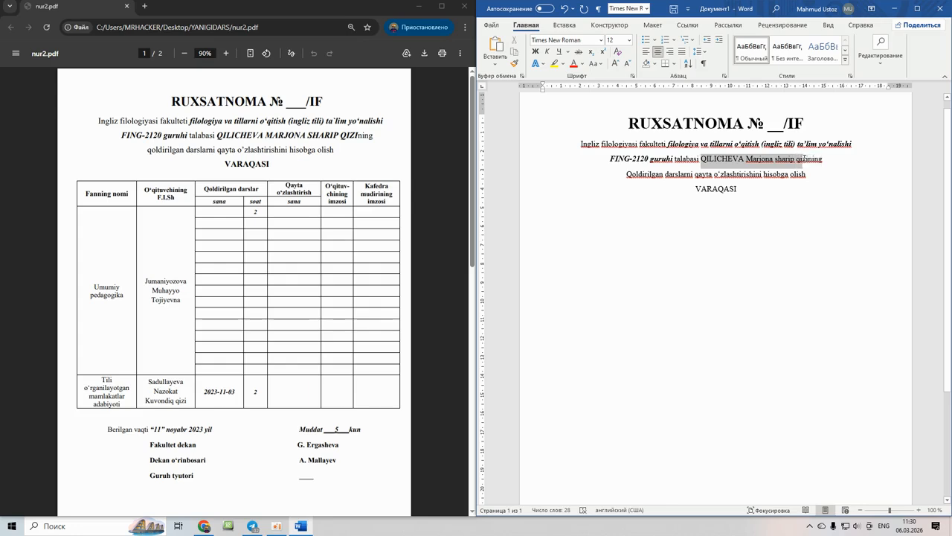
{"action": "left_click", "coordinate": [595, 64]}
{"action": "left_click", "coordinate": [620, 109]}
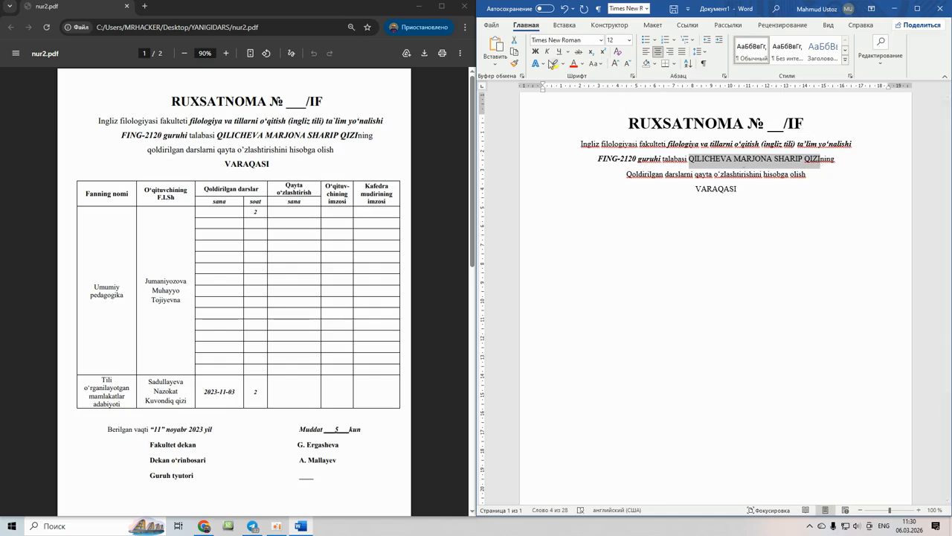
{"action": "left_click", "coordinate": [537, 52]}
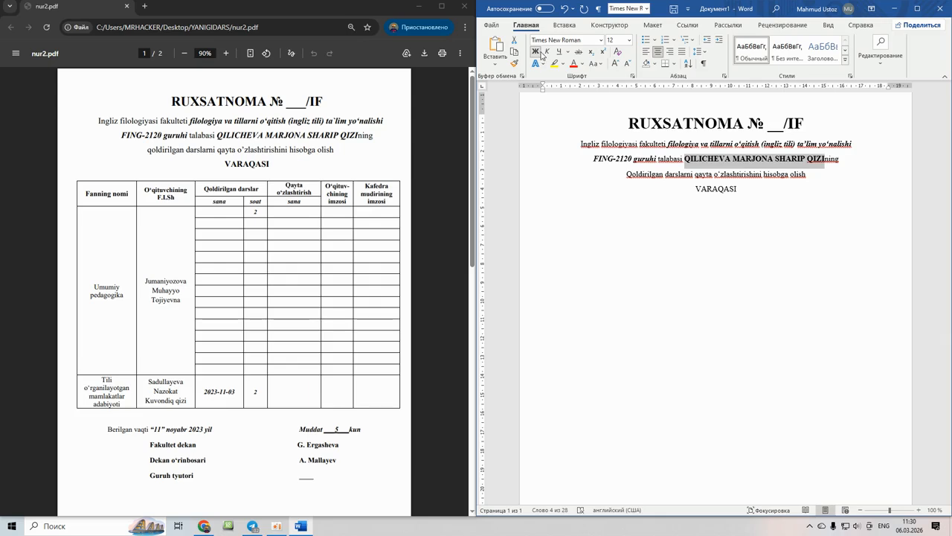
{"action": "left_click", "coordinate": [547, 54]}
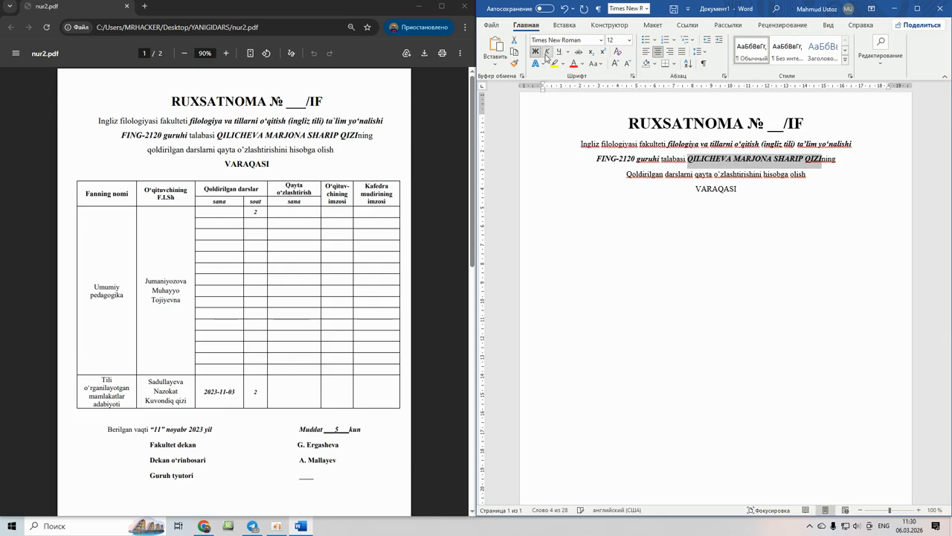
- Make VARAQASI bold and zoom the page to 80%
{"action": "left_click_drag", "start_coordinate": [750, 189], "coordinate": [698, 189]}
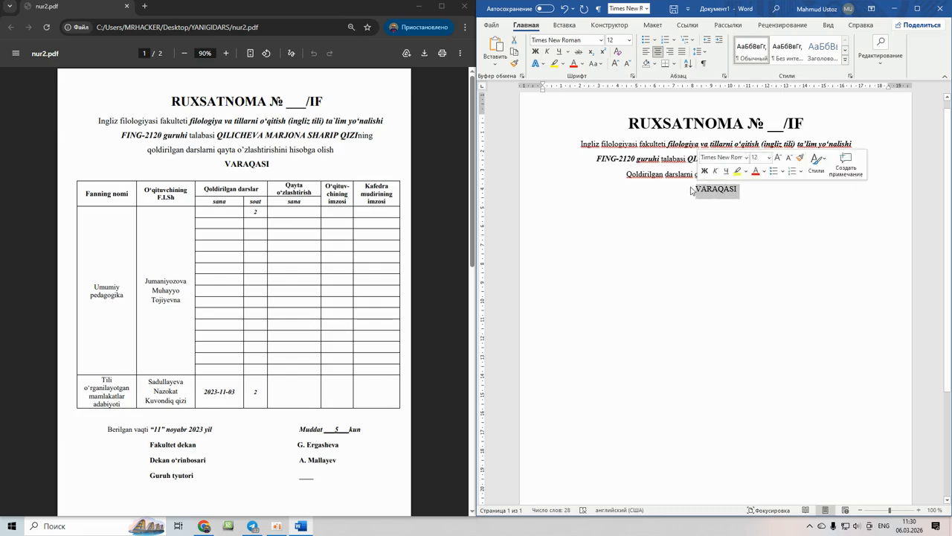
{"action": "left_click", "coordinate": [537, 51]}
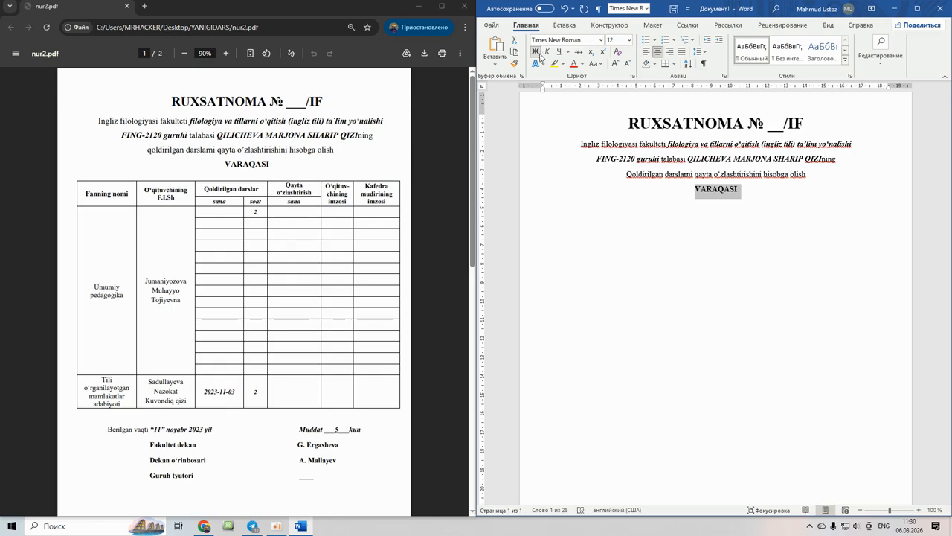
{"action": "left_click", "coordinate": [760, 210]}
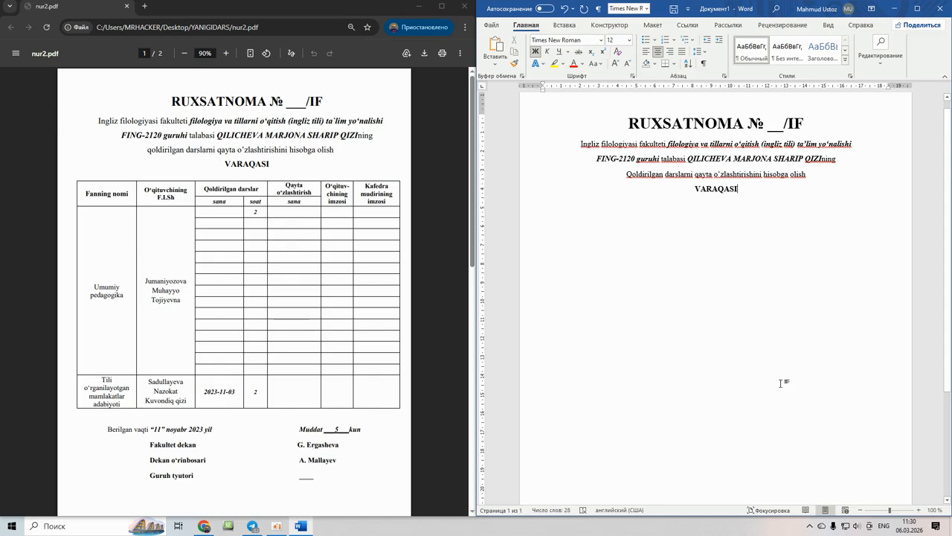
{"action": "left_click", "coordinate": [861, 510]}
{"action": "left_click", "coordinate": [860, 511]}
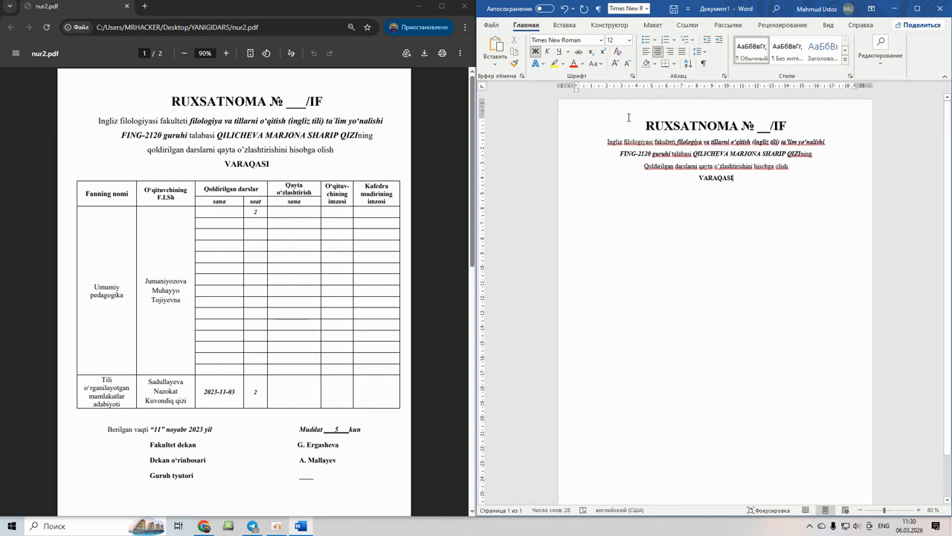
{"action": "left_click", "coordinate": [918, 510]}
{"action": "left_click", "coordinate": [918, 510]}
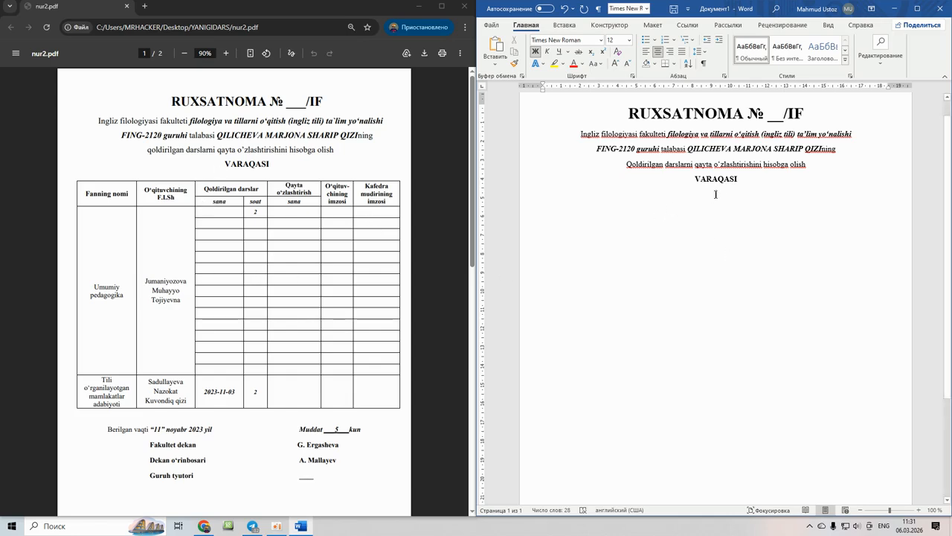
- Use the Insert Table dialog to insert a 7-column table below VARAQASI
{"action": "left_click", "coordinate": [569, 26]}
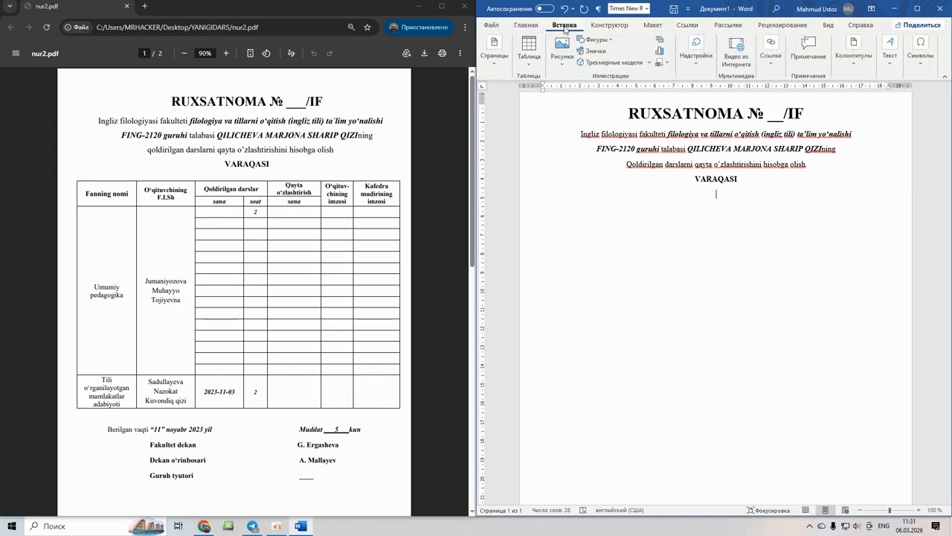
{"action": "left_click", "coordinate": [529, 50]}
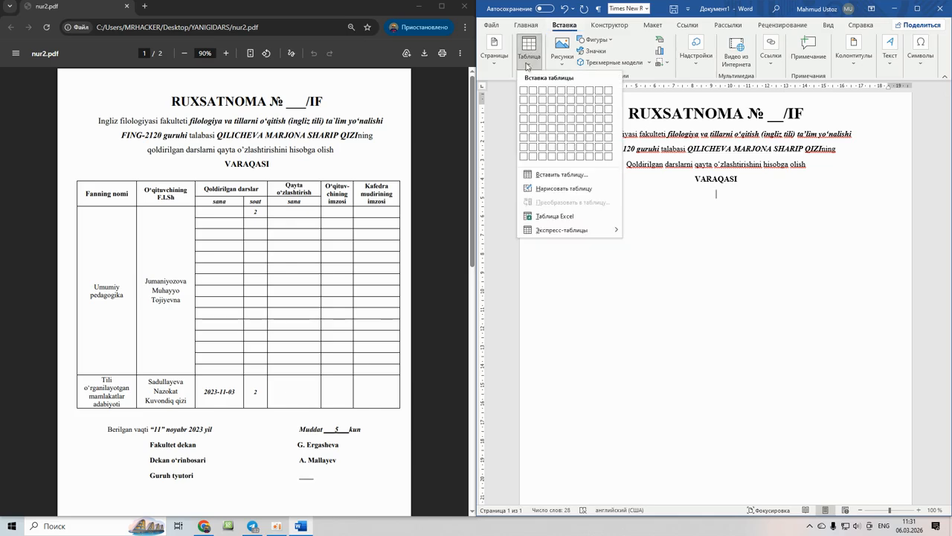
{"action": "left_click", "coordinate": [553, 176]}
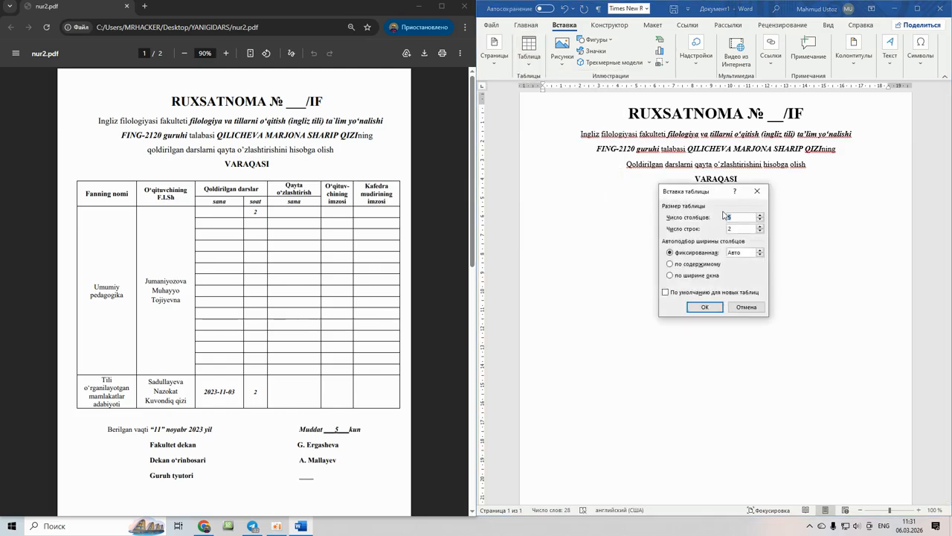
{"action": "key", "text": "BackSpace"}
{"action": "type", "text": "7"}
{"action": "key", "text": "BackSpace"}
{"action": "type", "text": "18"}
{"action": "left_click", "coordinate": [704, 306]}
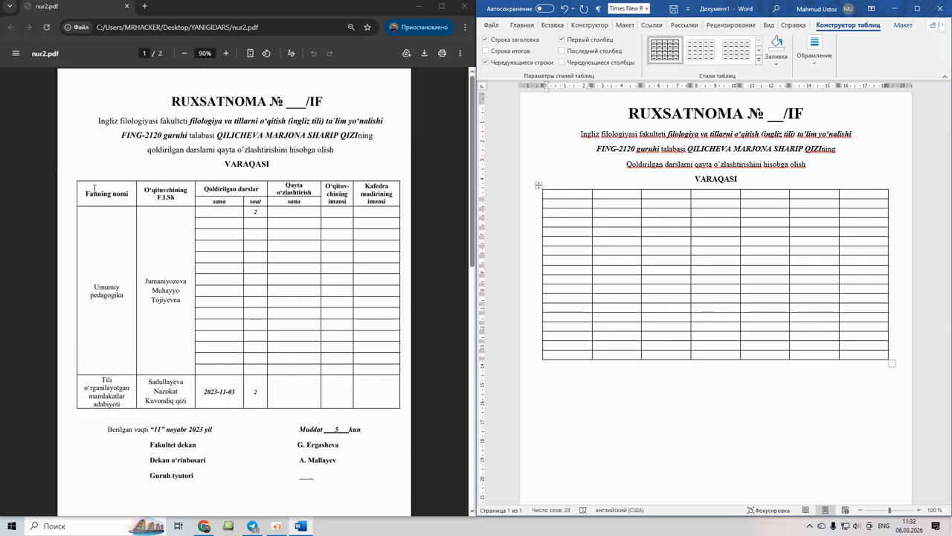
- Merge the third and fourth cells of the table's top row
{"action": "left_click_drag", "start_coordinate": [83, 189], "coordinate": [184, 199]}
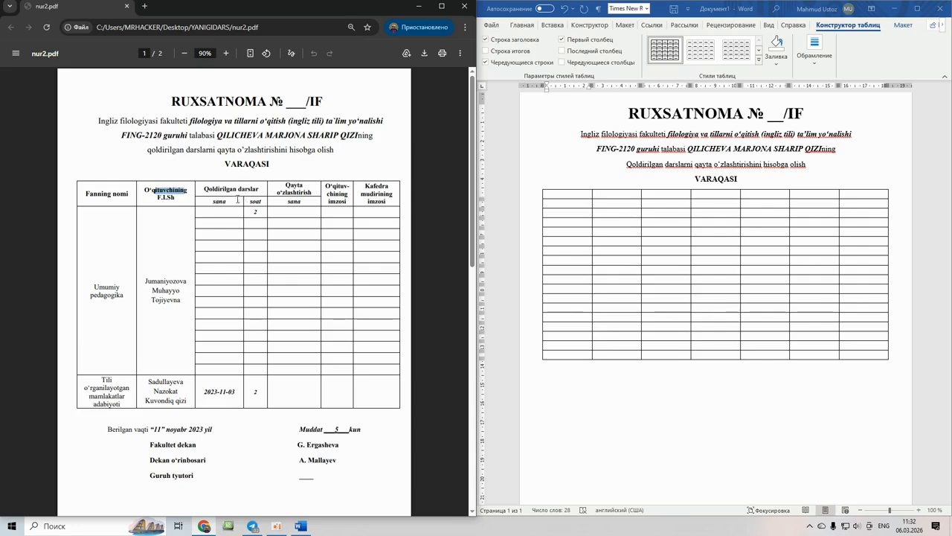
{"action": "left_click", "coordinate": [559, 196]}
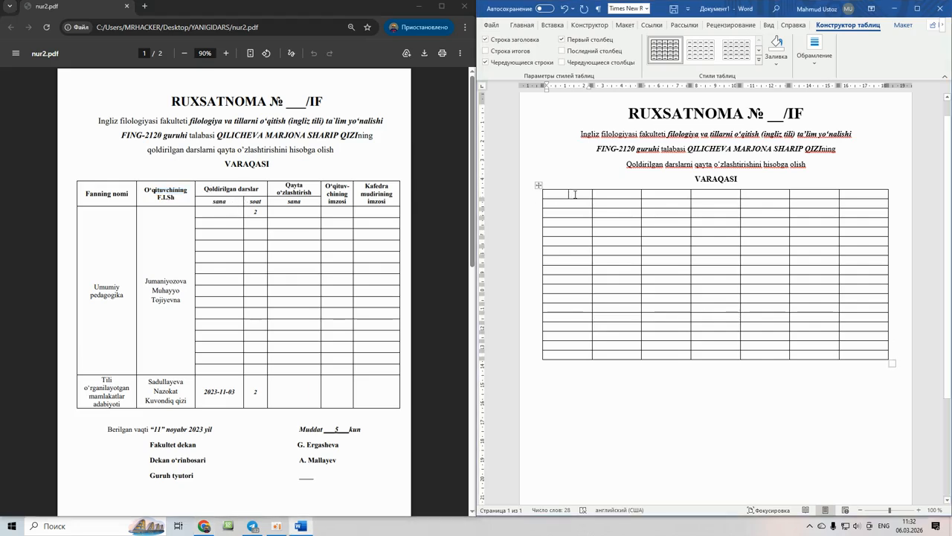
{"action": "left_click", "coordinate": [628, 195]}
{"action": "left_click_drag", "start_coordinate": [649, 195], "coordinate": [707, 194]}
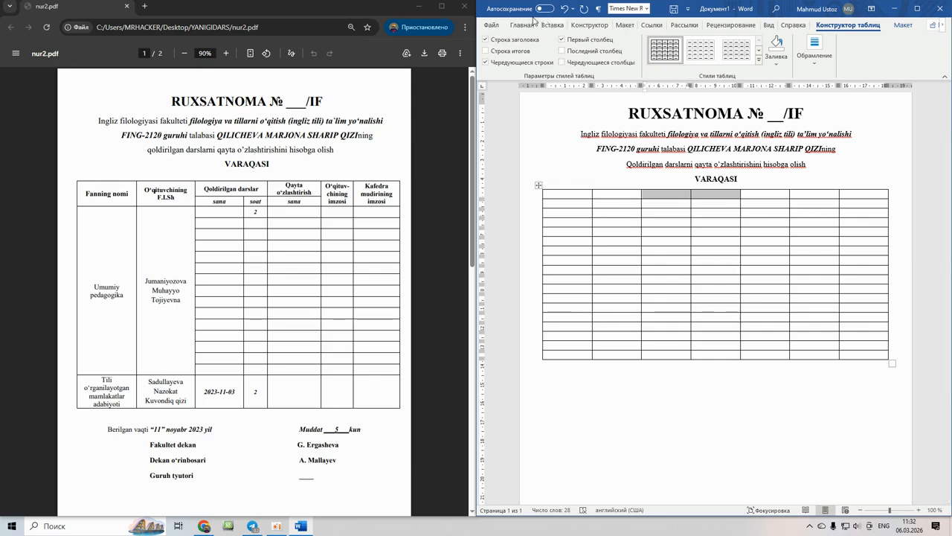
{"action": "left_click", "coordinate": [902, 28]}
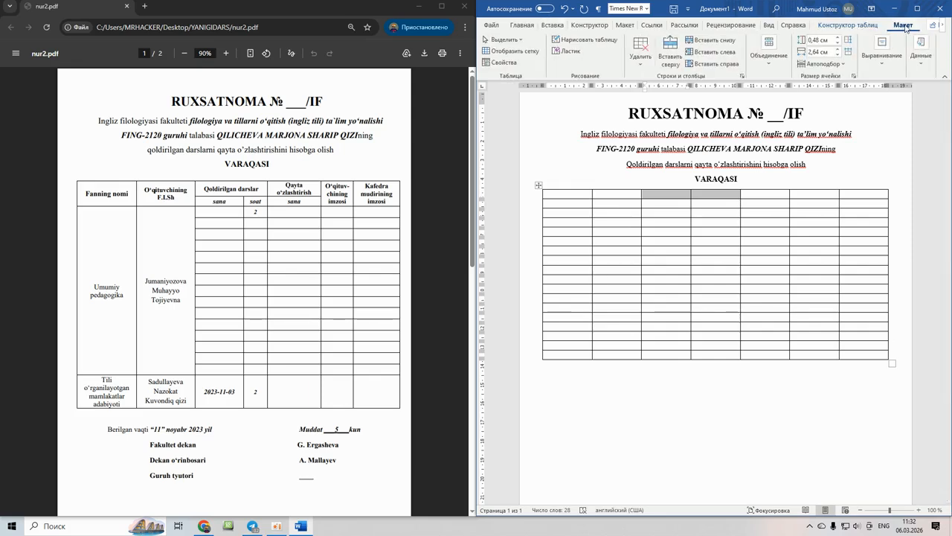
{"action": "left_click", "coordinate": [769, 52]}
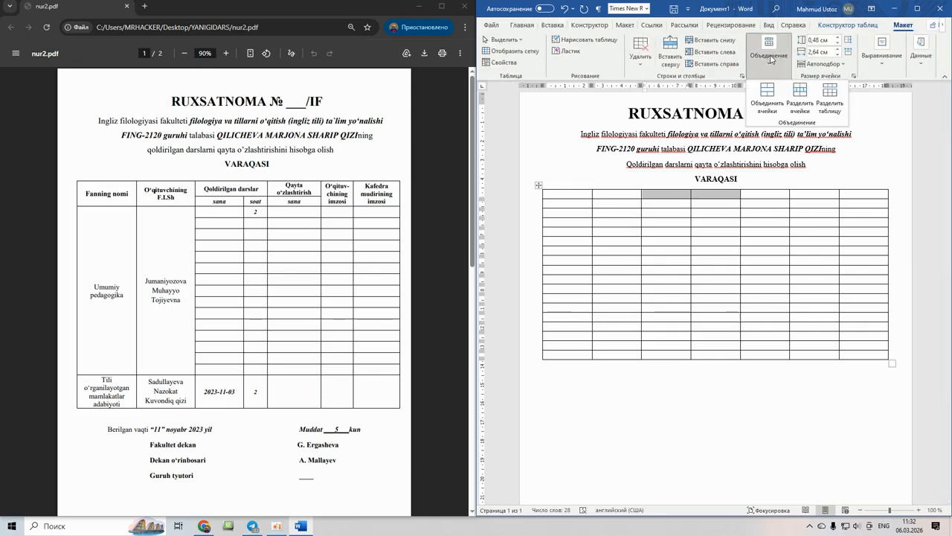
{"action": "left_click", "coordinate": [767, 91]}
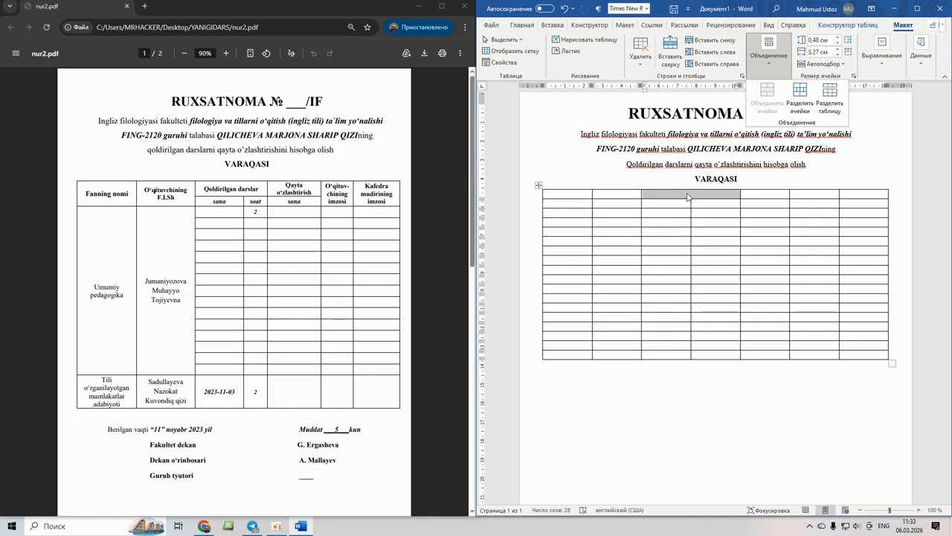
{"action": "left_click", "coordinate": [687, 197]}
{"action": "left_click", "coordinate": [673, 200]}
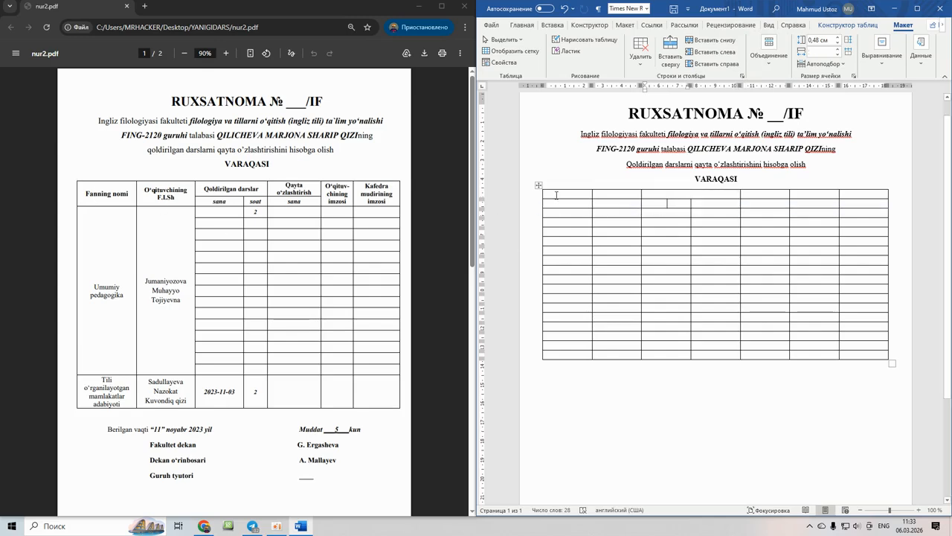
- Merge the two stacked header cells in columns 1 and 2
{"action": "left_click_drag", "start_coordinate": [556, 195], "coordinate": [557, 203]}
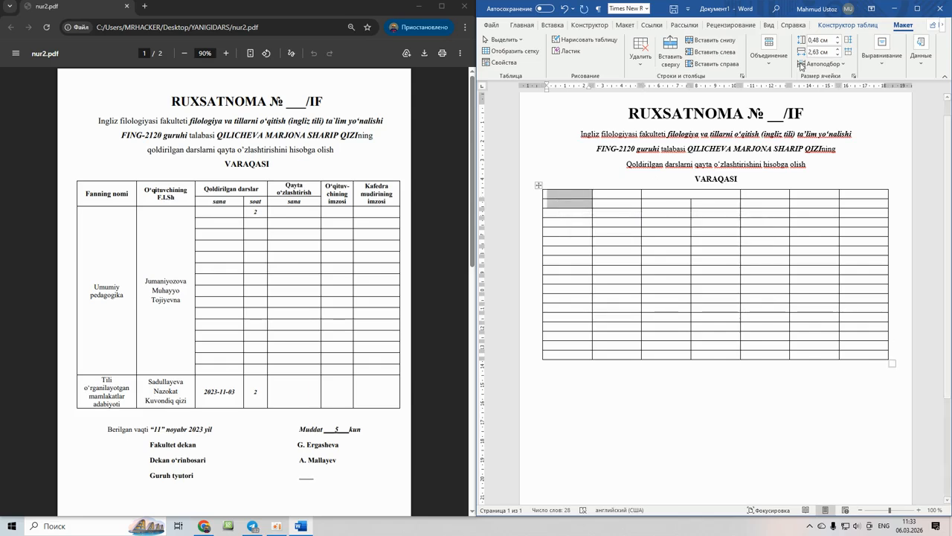
{"action": "left_click", "coordinate": [769, 46]}
{"action": "left_click", "coordinate": [770, 92]}
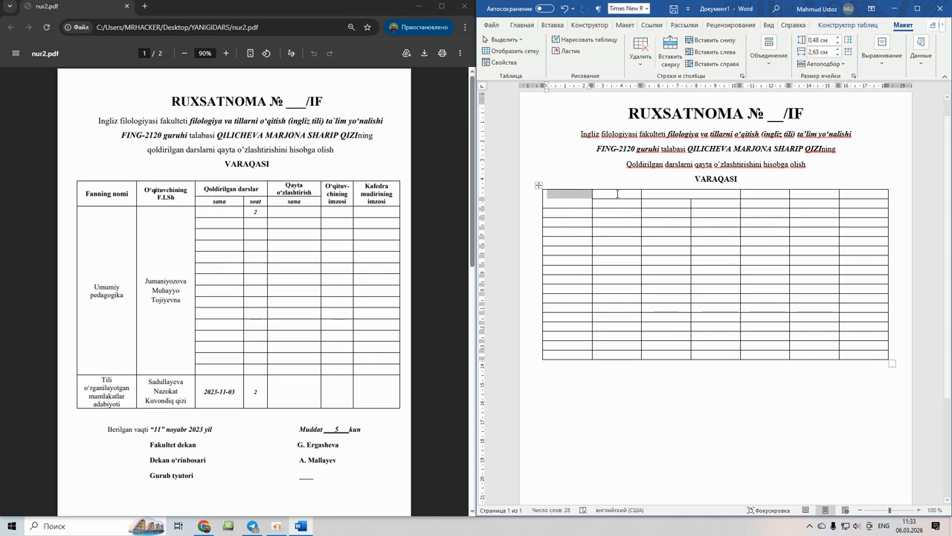
{"action": "left_click_drag", "start_coordinate": [619, 195], "coordinate": [620, 203]}
{"action": "left_click", "coordinate": [768, 46]}
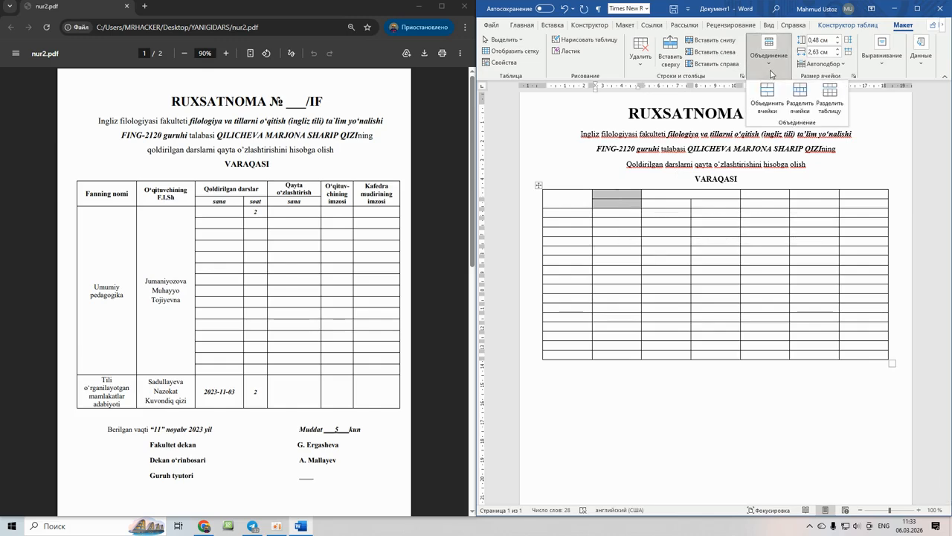
{"action": "left_click", "coordinate": [768, 92]}
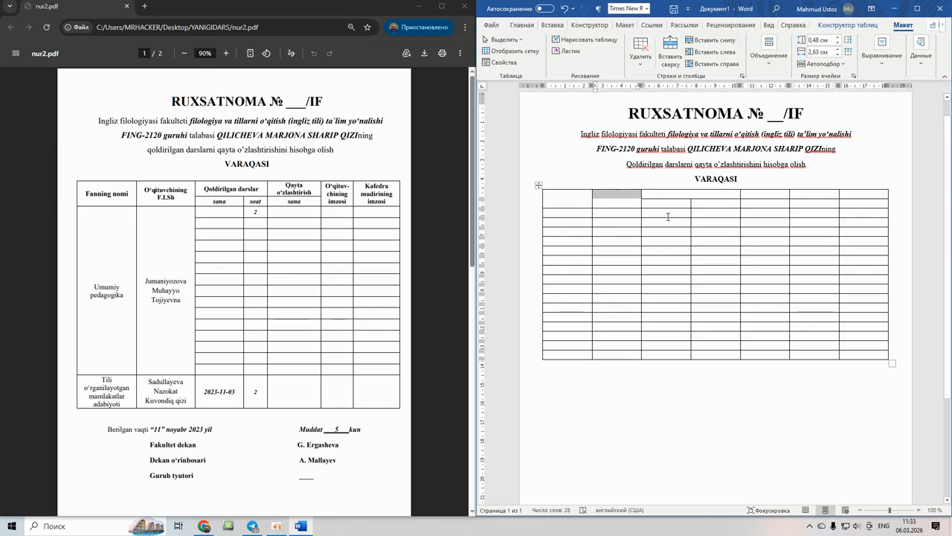
{"action": "left_click", "coordinate": [624, 206]}
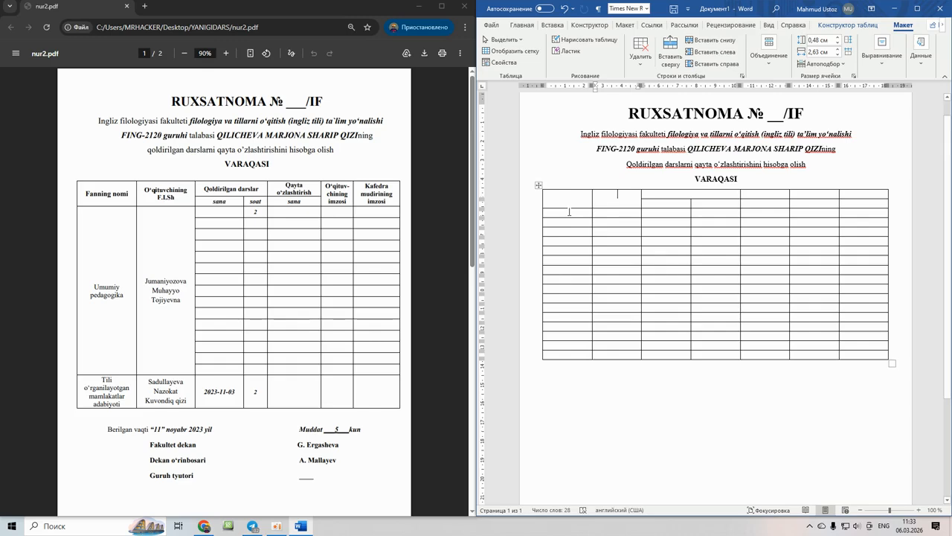
- Merge the body cells of column 1 and of column 2 into single cells
{"action": "left_click_drag", "start_coordinate": [569, 210], "coordinate": [567, 343]}
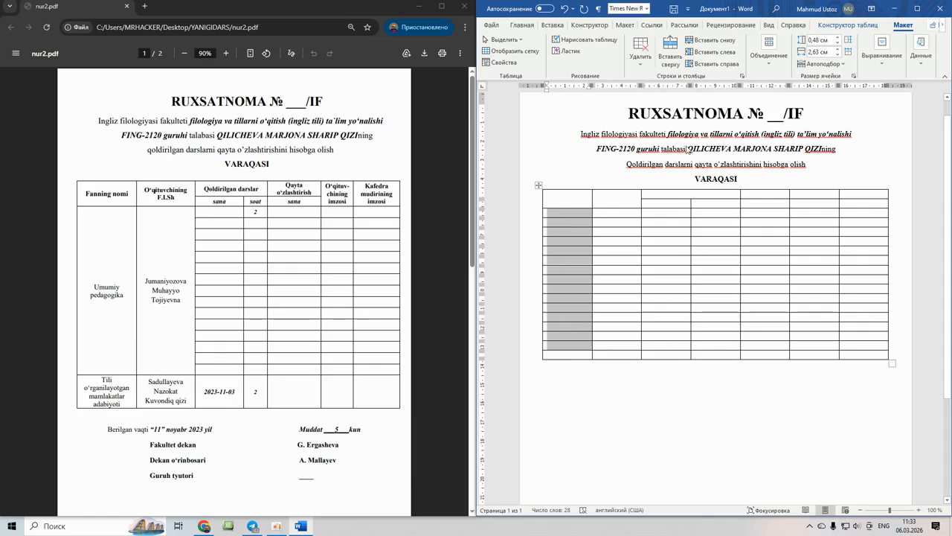
{"action": "left_click", "coordinate": [763, 60]}
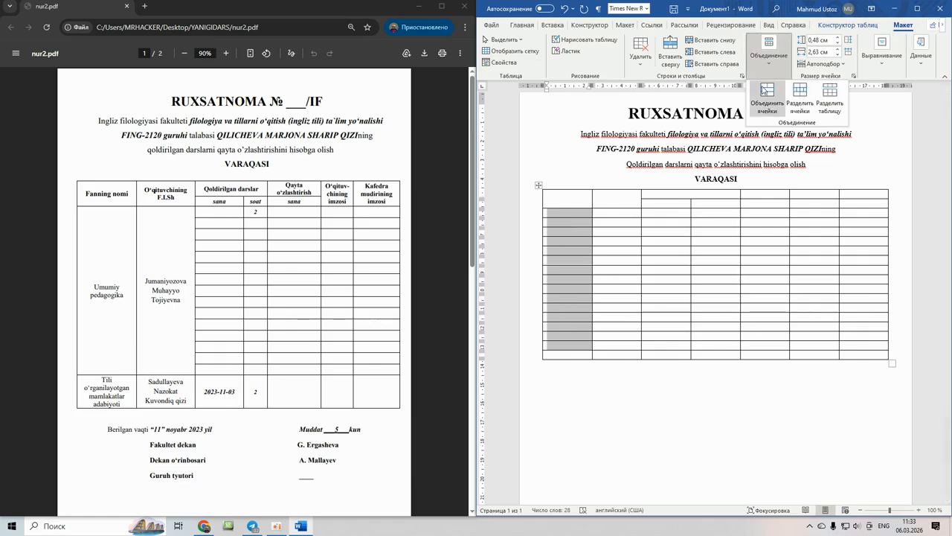
{"action": "left_click", "coordinate": [767, 97]}
{"action": "left_click", "coordinate": [617, 221]}
{"action": "left_click_drag", "start_coordinate": [617, 217], "coordinate": [612, 344]}
{"action": "left_click", "coordinate": [763, 60]}
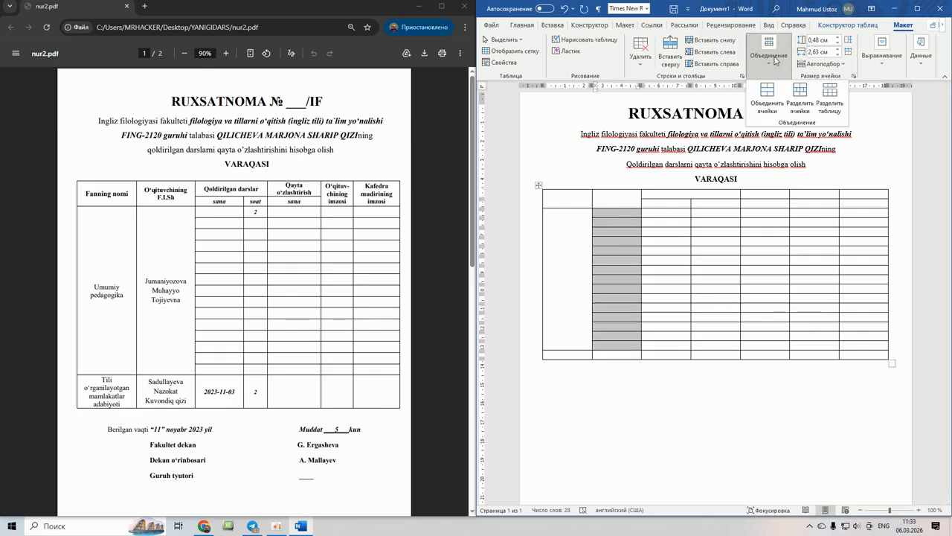
{"action": "left_click", "coordinate": [758, 97]}
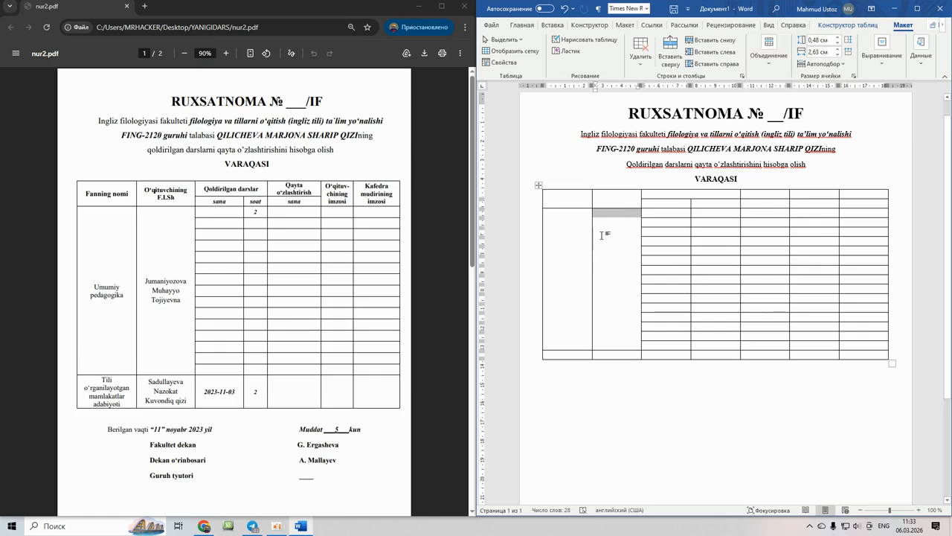
{"action": "left_click", "coordinate": [581, 248]}
{"action": "left_click", "coordinate": [669, 203]}
{"action": "left_click", "coordinate": [702, 204]}
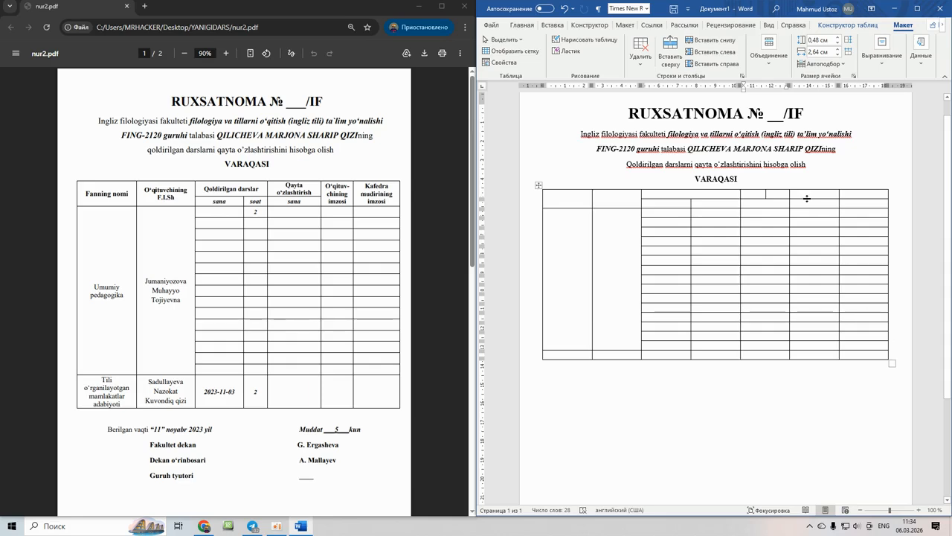
- Merge the stacked header cells of the fifth and sixth columns
{"action": "left_click_drag", "start_coordinate": [810, 196], "coordinate": [809, 203]}
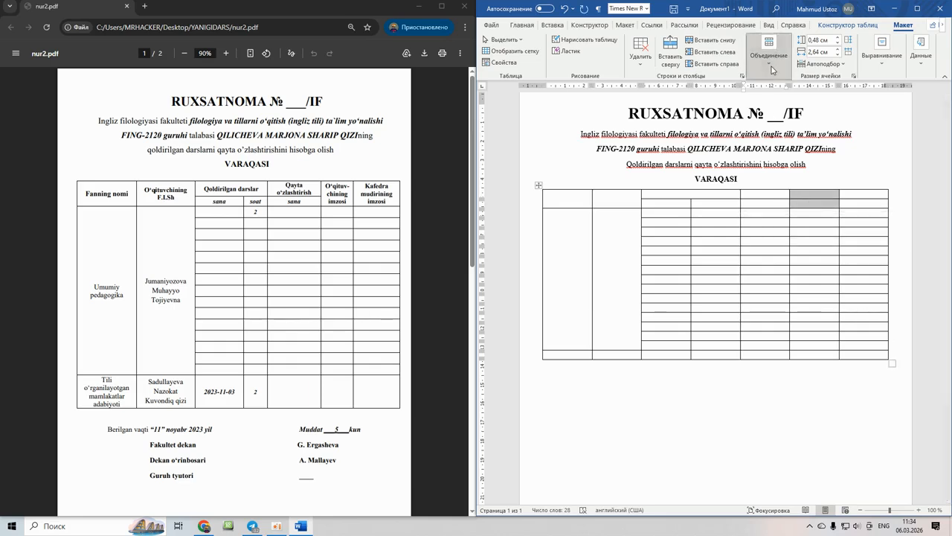
{"action": "left_click", "coordinate": [768, 51]}
{"action": "left_click", "coordinate": [851, 205]}
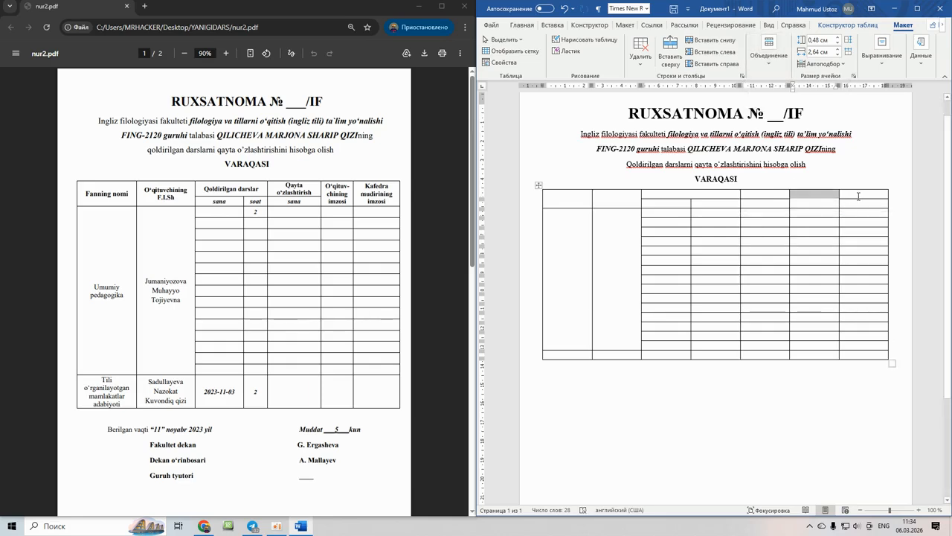
{"action": "left_click_drag", "start_coordinate": [859, 196], "coordinate": [859, 207]}
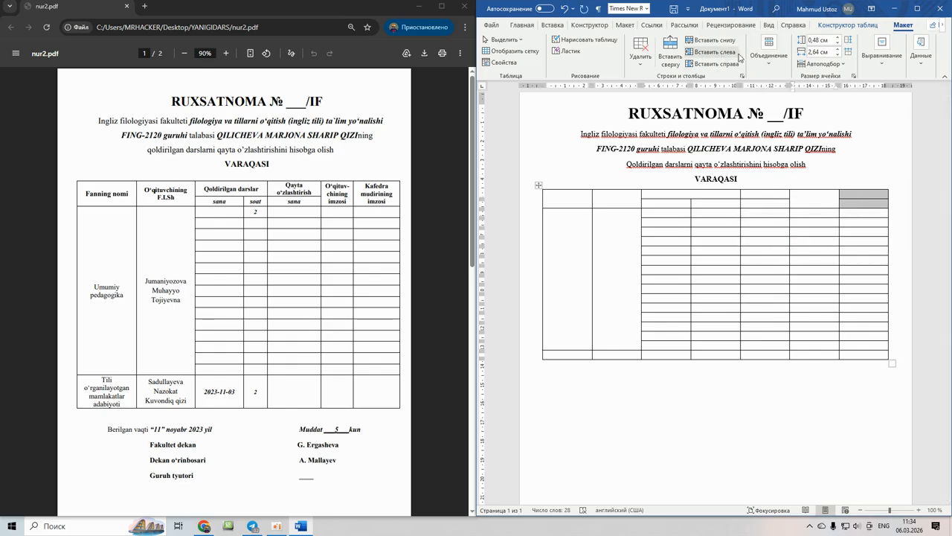
{"action": "left_click", "coordinate": [768, 49]}
{"action": "left_click", "coordinate": [770, 94]}
{"action": "left_click", "coordinate": [689, 210]}
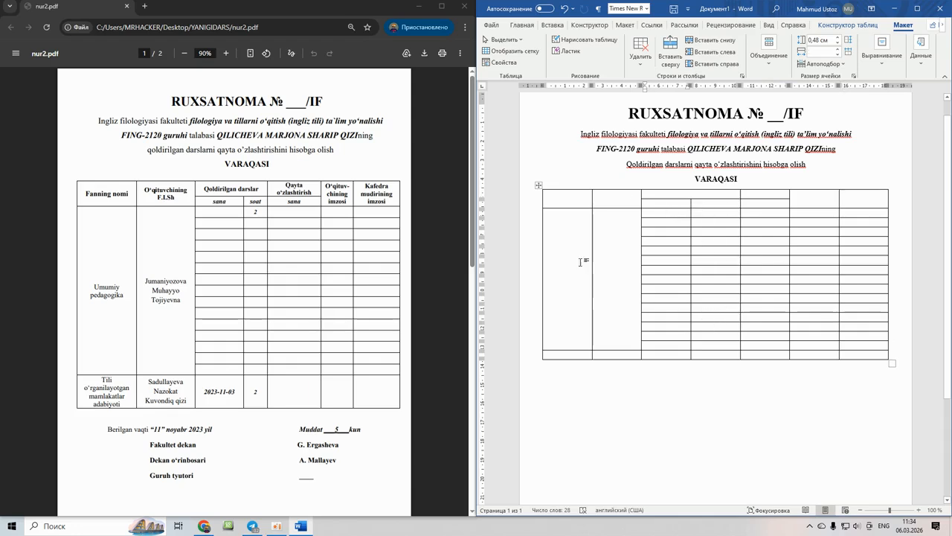
{"action": "left_click", "coordinate": [567, 202]}
{"action": "left_click", "coordinate": [516, 25]}
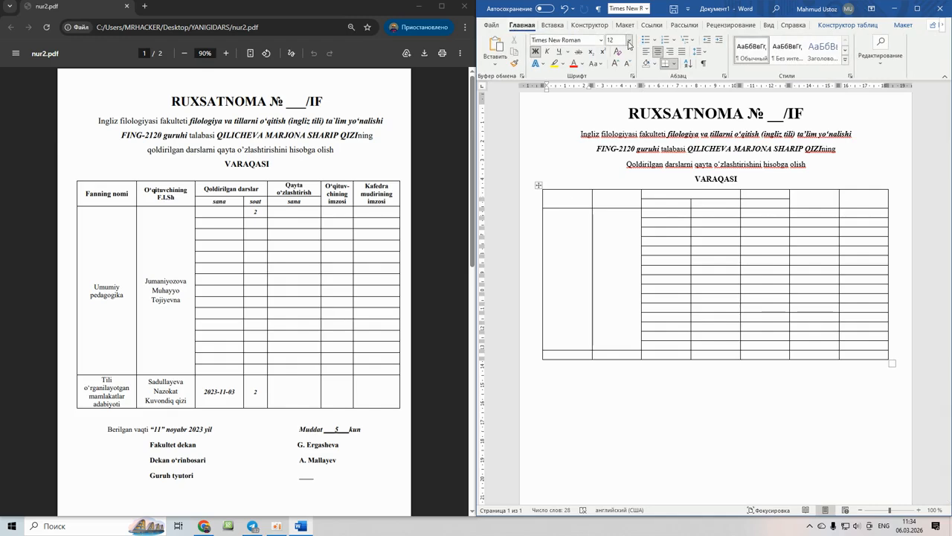
- Set the size to 11 pt and type 'Fanning nomi' in the first header cell
{"action": "left_click", "coordinate": [629, 45]}
{"action": "left_click", "coordinate": [615, 83]}
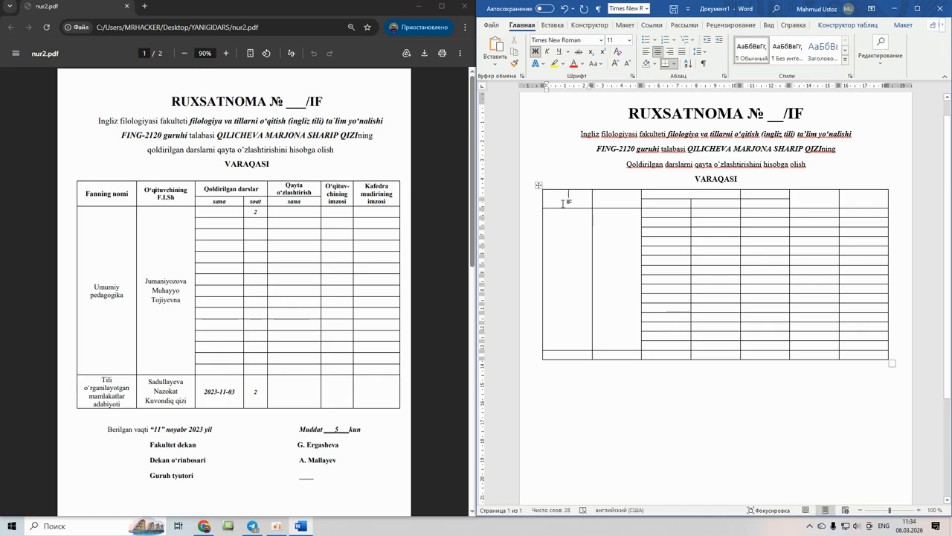
{"action": "type", "text": "F"}
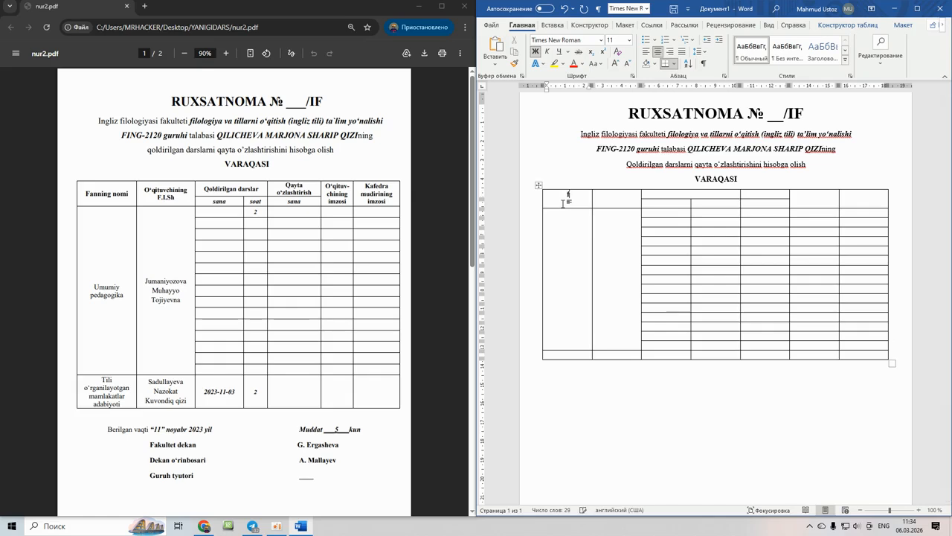
{"action": "type", "text": "anning nomi"}
- Enter 'O‘qituvchining' and 'F.I.SH' on two lines in the second header cell
{"action": "left_click", "coordinate": [621, 199]}
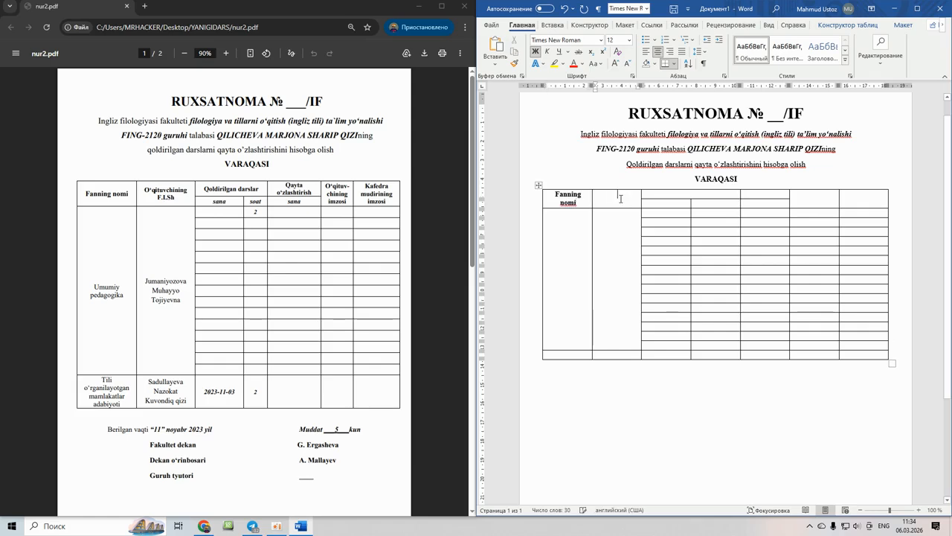
{"action": "type", "text": "O'"}
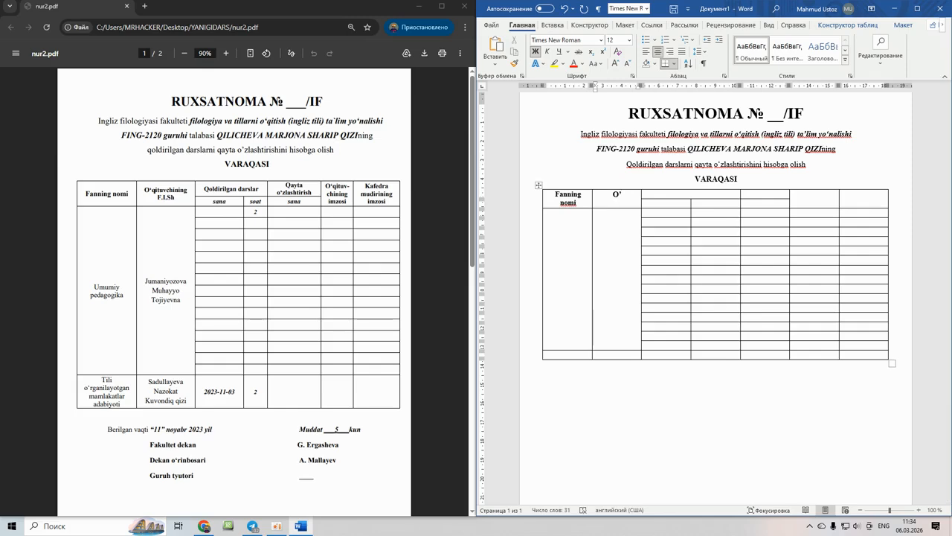
{"action": "key", "text": "BackSpace"}
{"action": "type", "text": "'"}
{"action": "key", "text": "Left"}
{"action": "key", "text": "BackSpace"}
{"action": "key", "text": "Right"}
{"action": "type", "text": "qituvchining"}
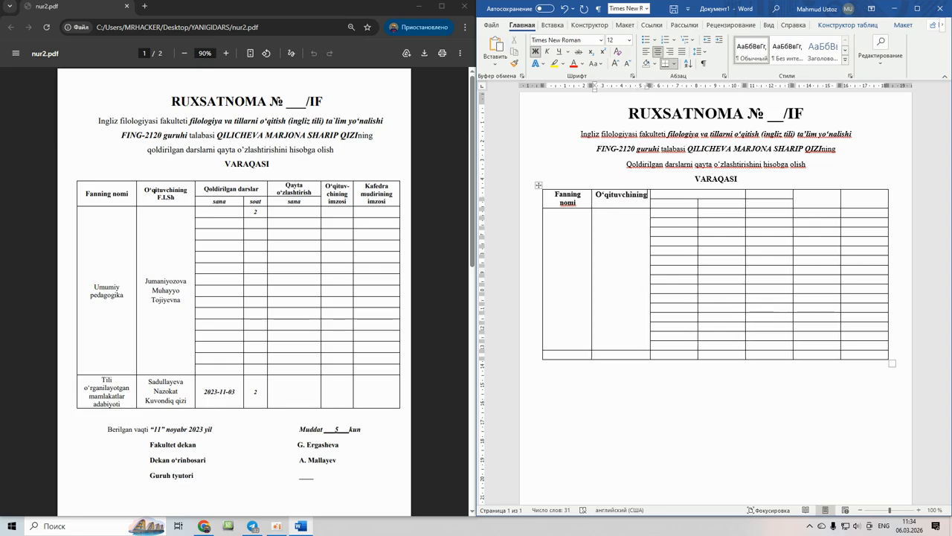
{"action": "key", "text": "Return"}
{"action": "type", "text": "F.I/"}
{"action": "key", "text": "BackSpace"}
{"action": "type", "text": "SH"}
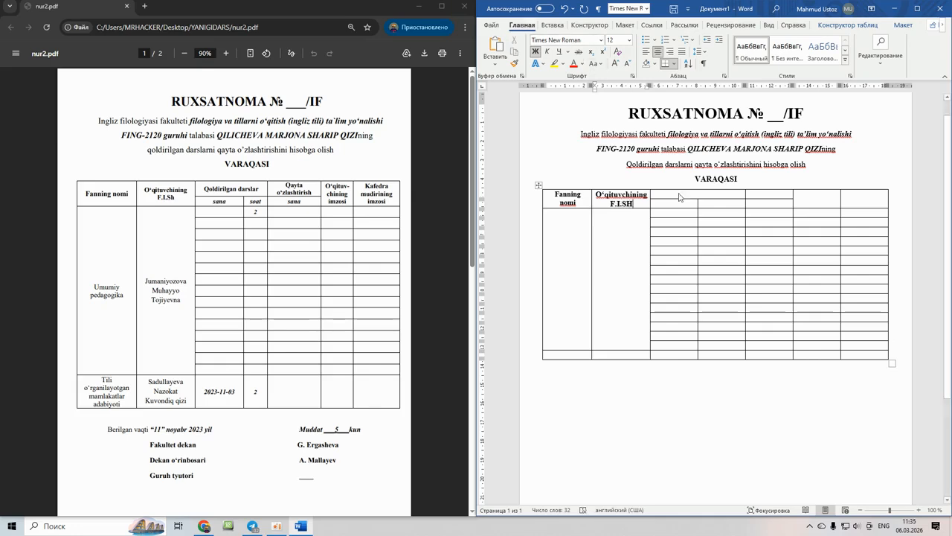
- Type 'Qoldirilgan darslar' with 'Sana' and 'soat' in the cells beneath it
{"action": "left_click", "coordinate": [680, 197]}
{"action": "type", "text": "Qoldirilgan"}
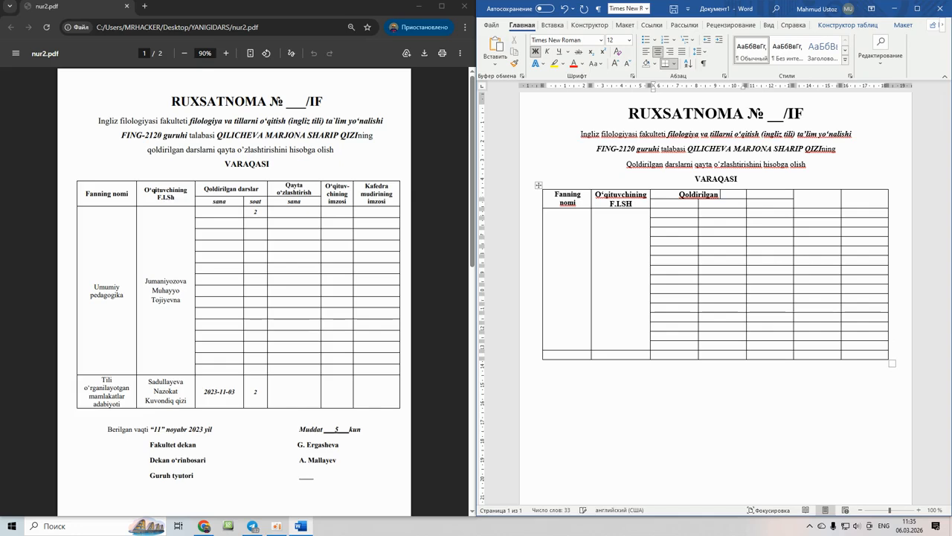
{"action": "type", "text": " darslar"}
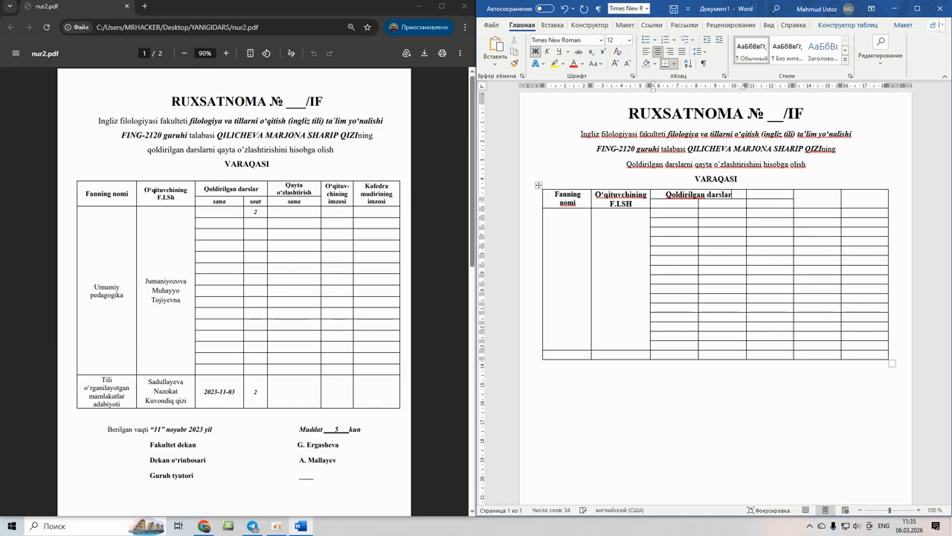
{"action": "left_click", "coordinate": [671, 206]}
{"action": "type", "text": "Sana"}
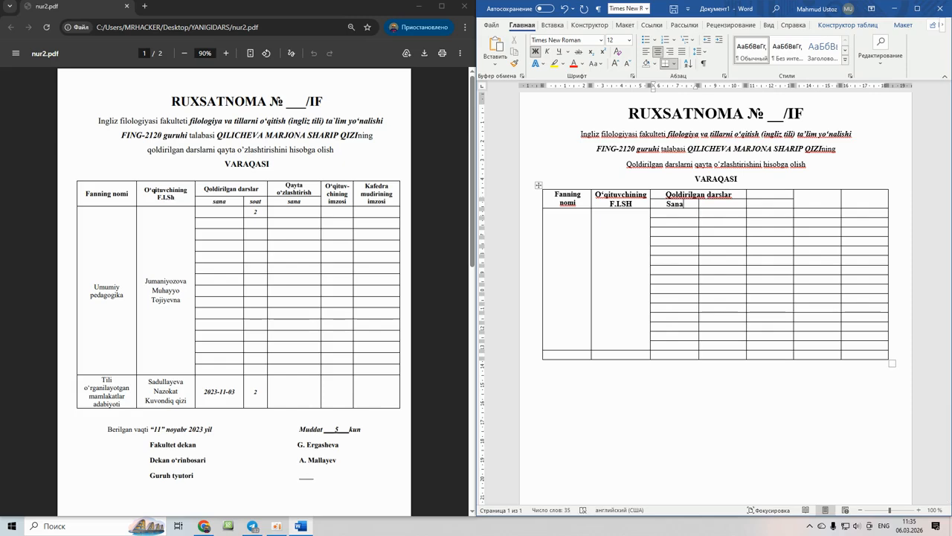
{"action": "left_click", "coordinate": [712, 205]}
{"action": "type", "text": "soat"}
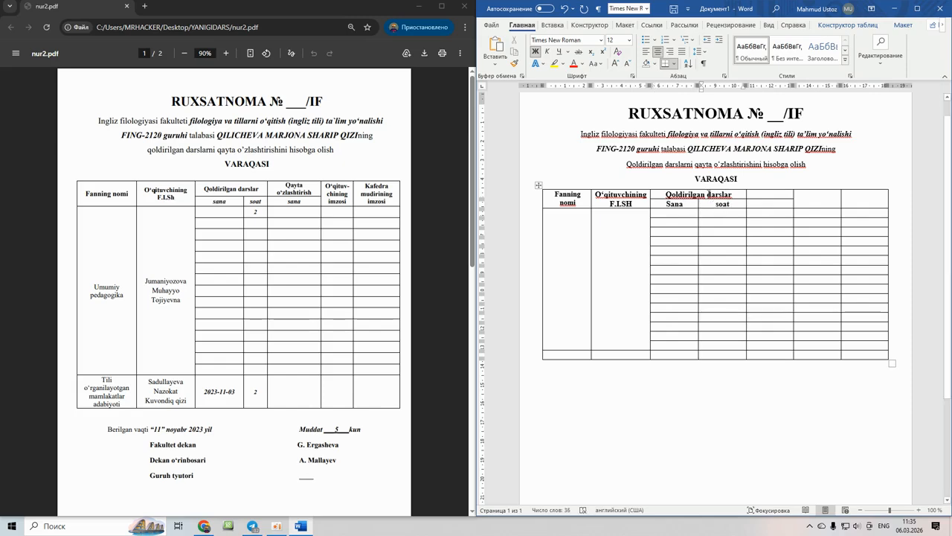
{"action": "left_click", "coordinate": [767, 193]}
- Type the Qayta o‘zlashtirish header in its cell
{"action": "type", "text": "Qayta o"}
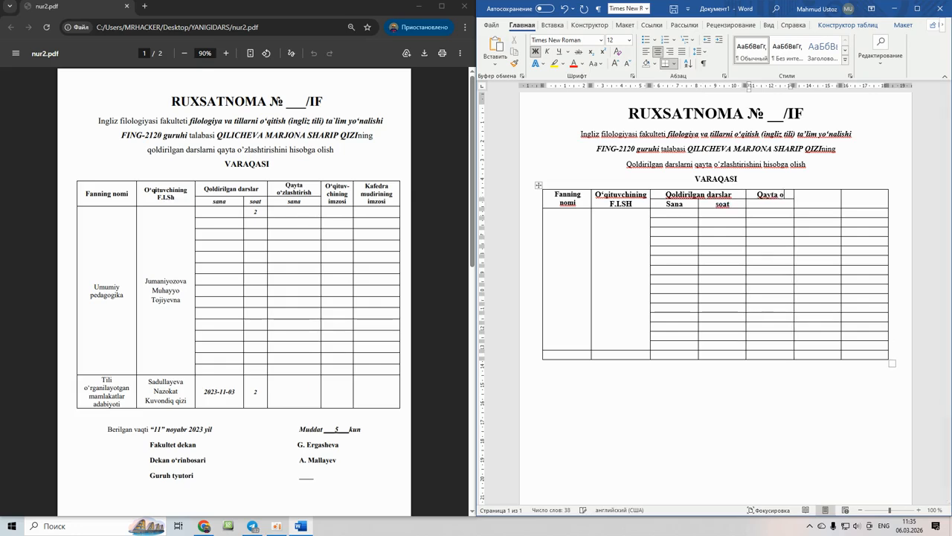
{"action": "type", "text": " ‘"}
{"action": "key", "text": "BackSpace"}
{"action": "key", "text": "BackSpace"}
{"action": "type", "text": "‘zlashtirish"}
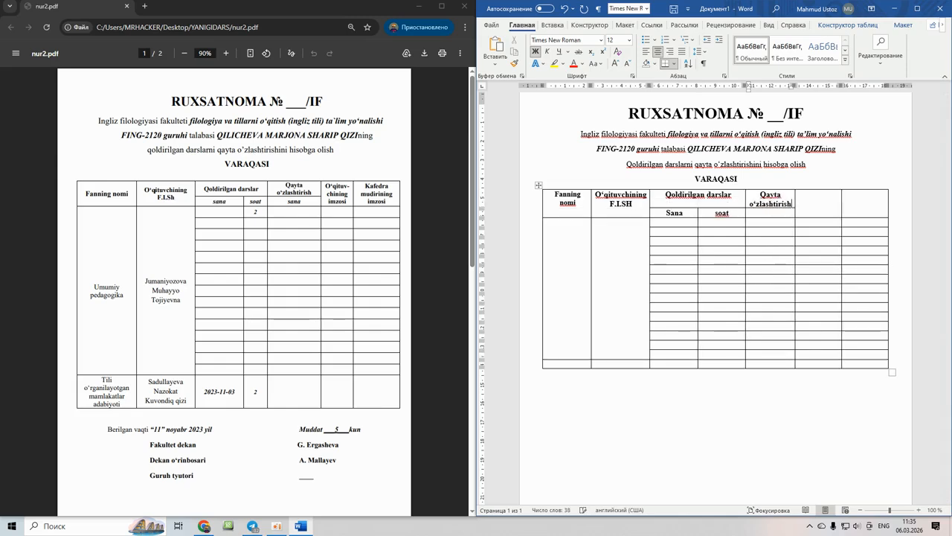
{"action": "left_click", "coordinate": [770, 213]}
- Add sana beneath it and O‘qituv-chining in the signature header, undoing the auto-capitalisation of chining
{"action": "type", "text": "s"}
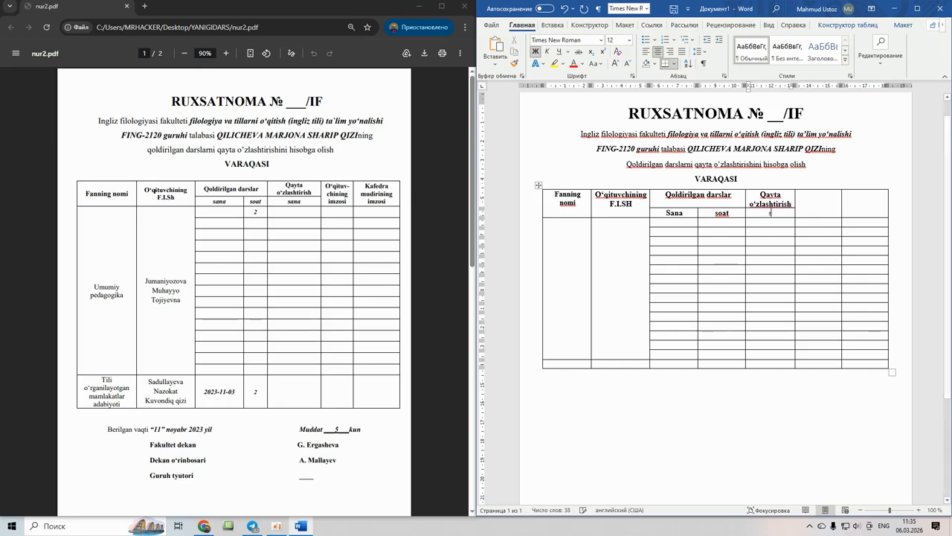
{"action": "type", "text": "ana"}
{"action": "type", "text": "O‘"}
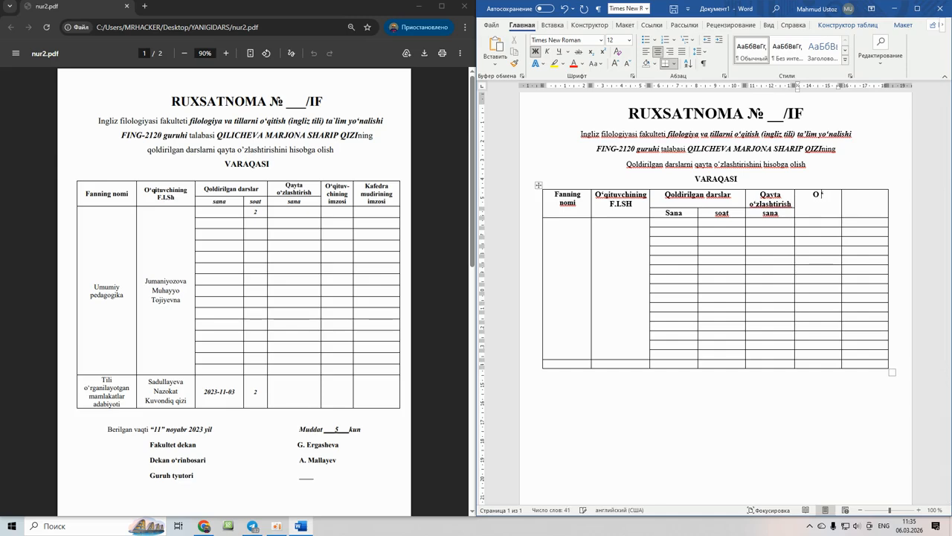
{"action": "type", "text": "qituvchi"}
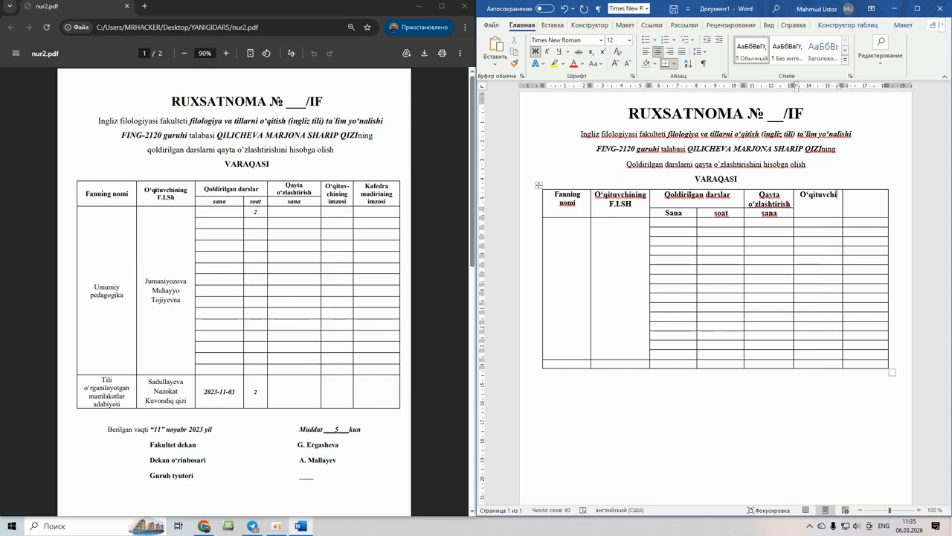
{"action": "key", "text": "BackSpace"}
{"action": "key", "text": "BackSpace"}
{"action": "key", "text": "BackSpace"}
{"action": "key", "text": "BackSpace"}
{"action": "type", "text": "v"}
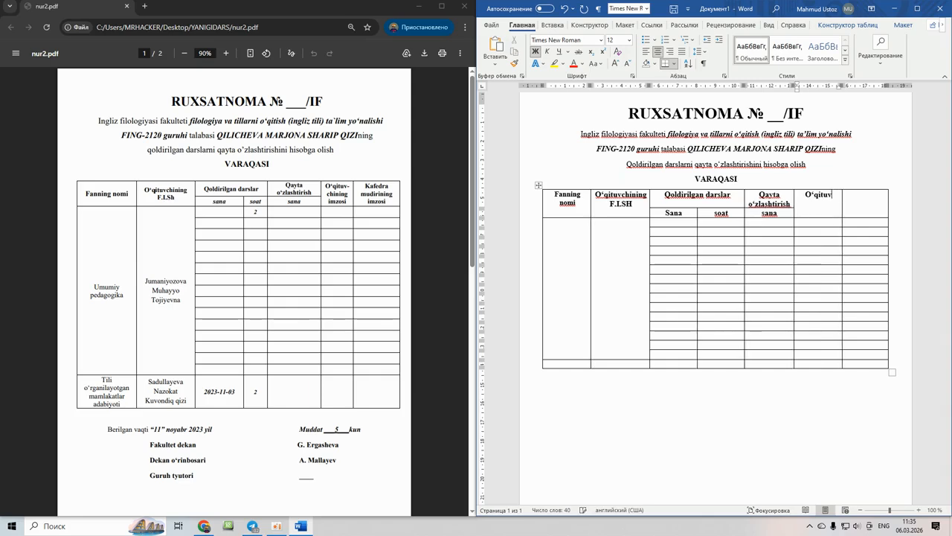
{"action": "type", "text": "-"}
{"action": "key", "text": "Return"}
{"action": "type", "text": "chining"}
{"action": "key", "text": "Return"}
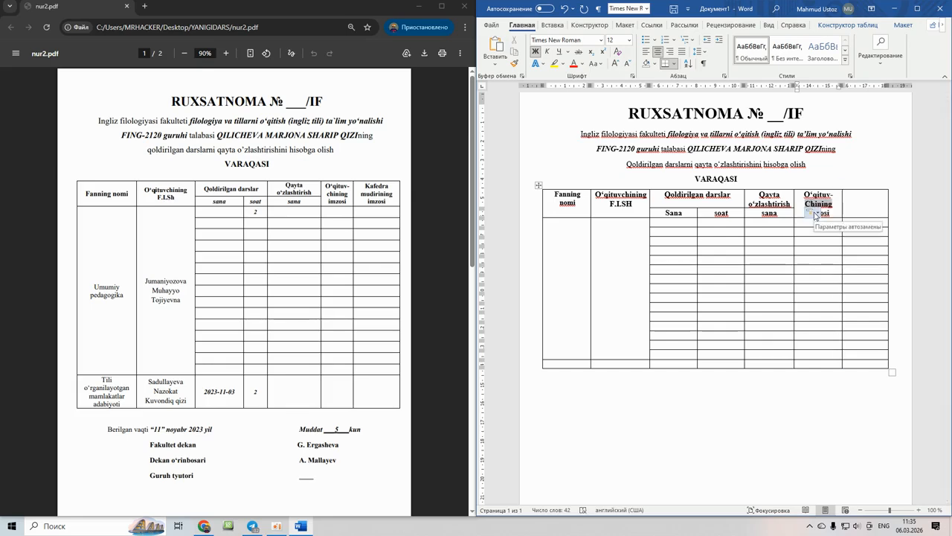
{"action": "left_click", "coordinate": [816, 216]}
{"action": "left_click", "coordinate": [822, 224]}
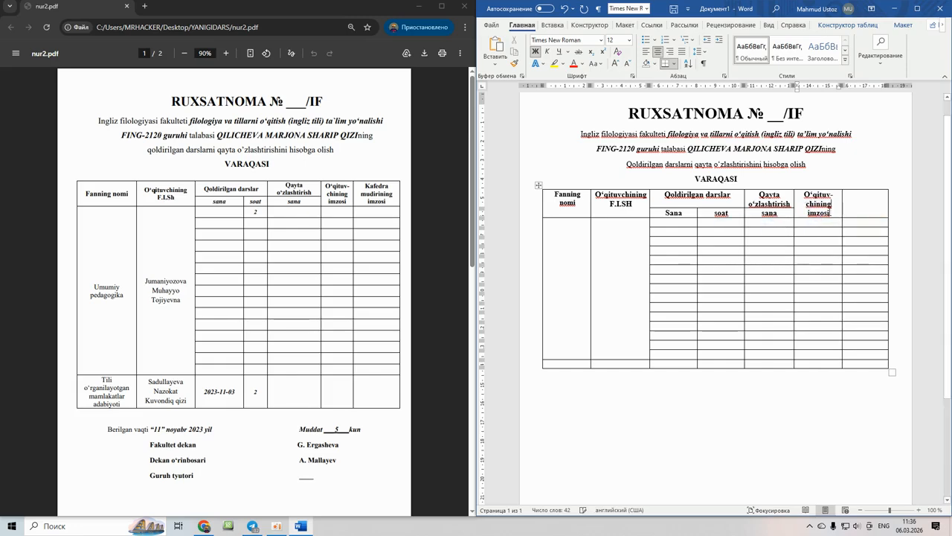
- Enter Kafedra mudiring imzosi in the last header cell, keeping mudiring lowercase
{"action": "left_click", "coordinate": [861, 207]}
{"action": "type", "text": "Kafedra"}
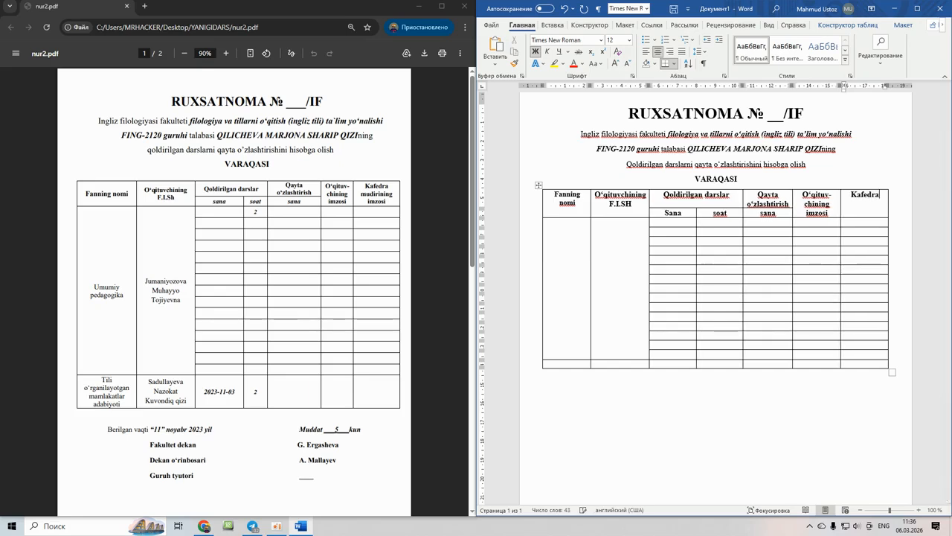
{"action": "type", "text": " mu"}
{"action": "key", "text": "BackSpace"}
{"action": "key", "text": "BackSpace"}
{"action": "type", "text": "Mudiring"}
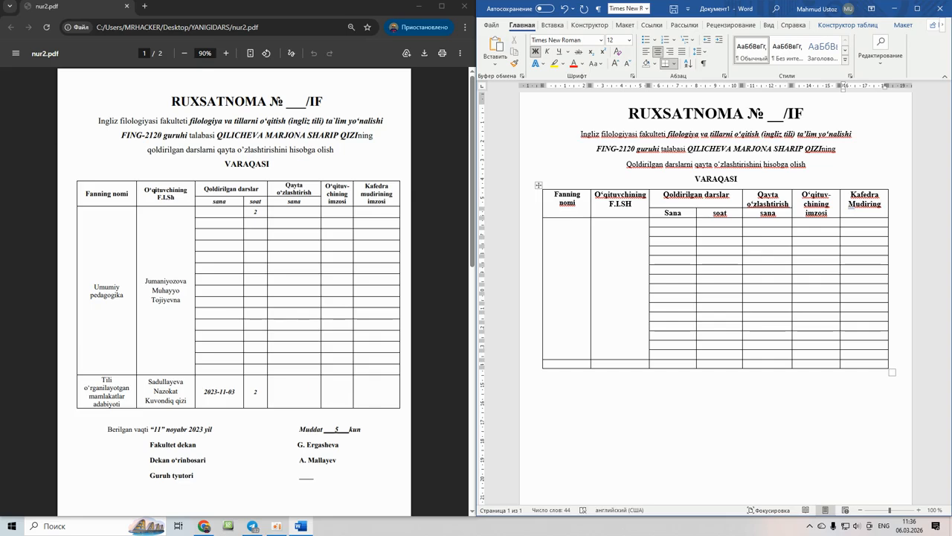
{"action": "type", "text": " imzosi"}
{"action": "double_click", "coordinate": [856, 204]}
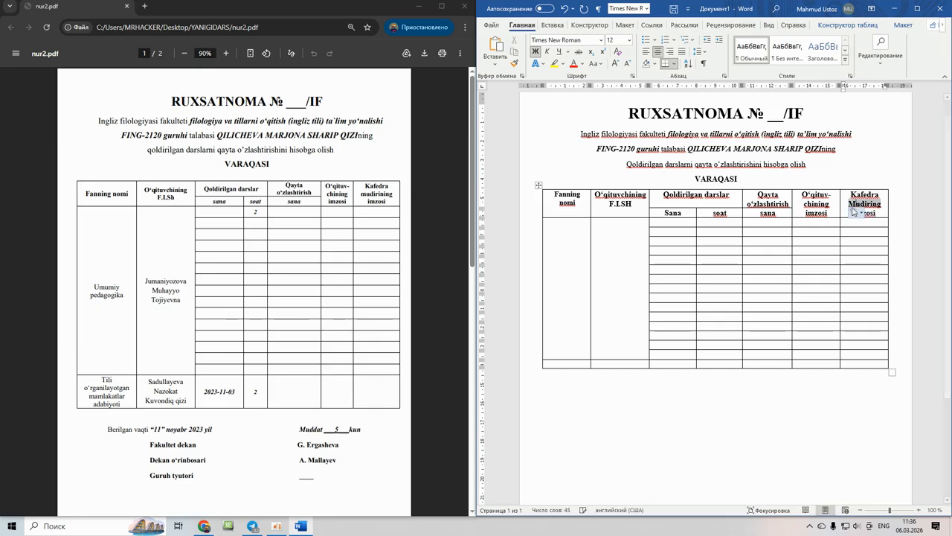
{"action": "left_click", "coordinate": [858, 214]}
{"action": "left_click", "coordinate": [833, 230]}
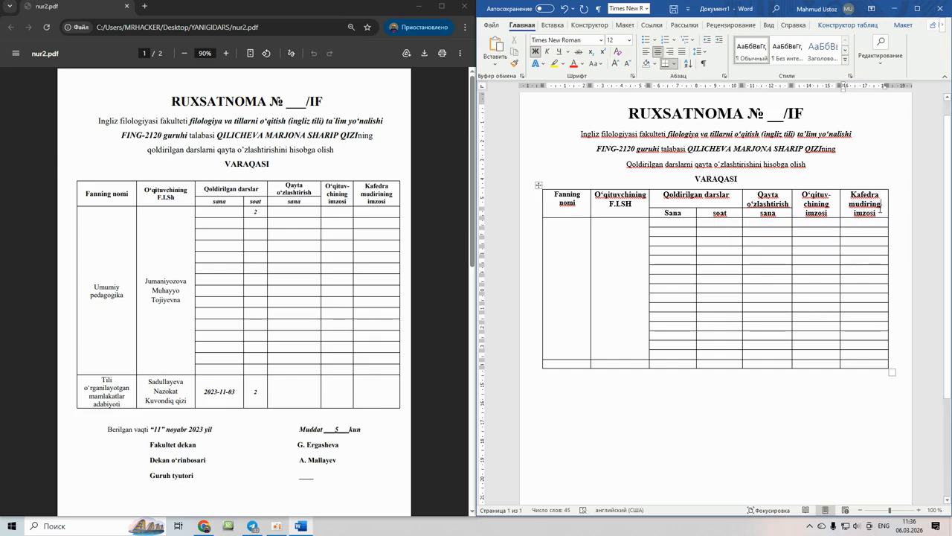
{"action": "left_click", "coordinate": [577, 240]}
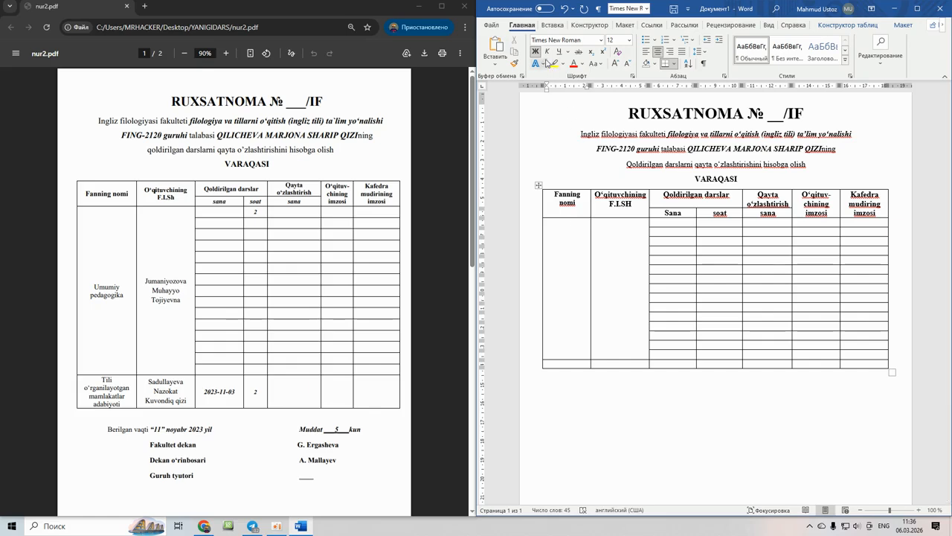
- Fill the first data row with Umumiy pedagogika, the teacher's full name over lines, and 2 under soat
{"action": "type", "text": "Um"}
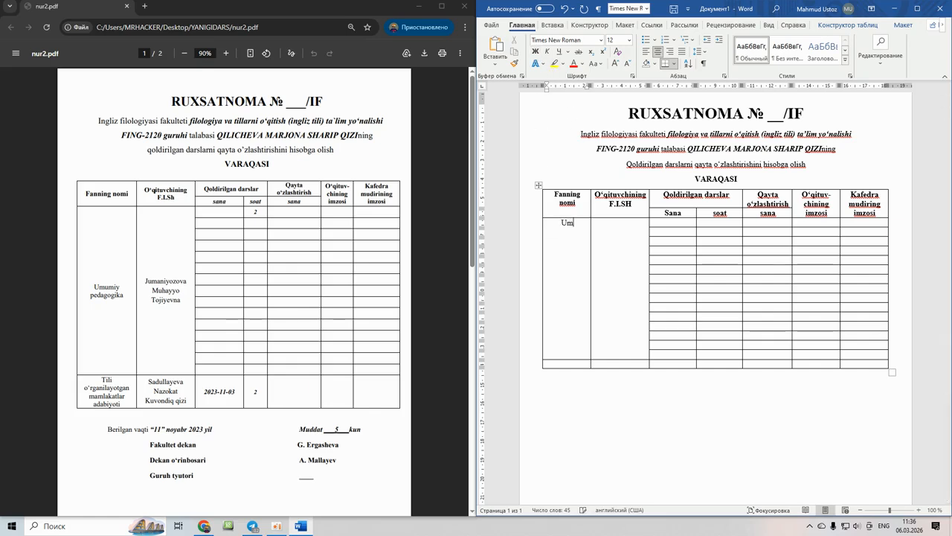
{"action": "type", "text": "umiy pedagog"}
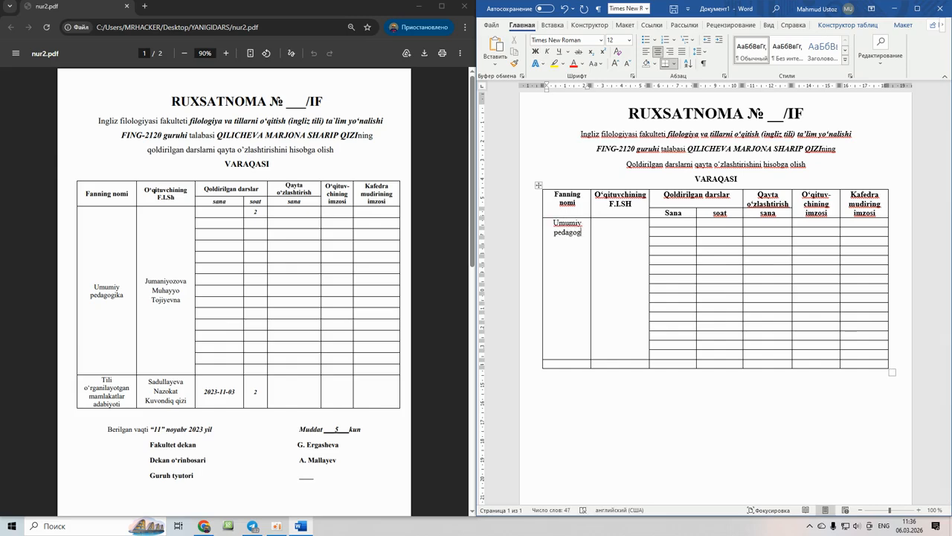
{"action": "type", "text": "ika"}
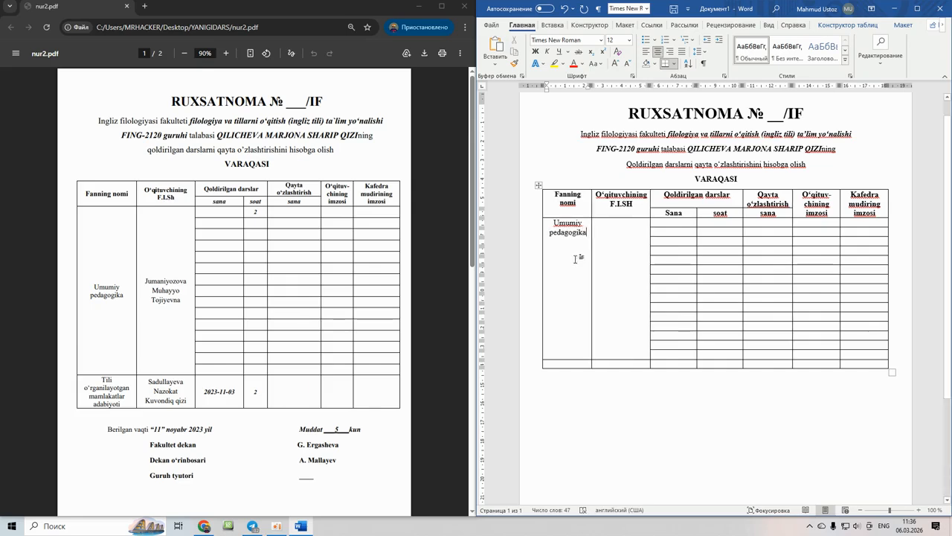
{"action": "left_click", "coordinate": [610, 238]}
{"action": "key", "text": "BackSpace"}
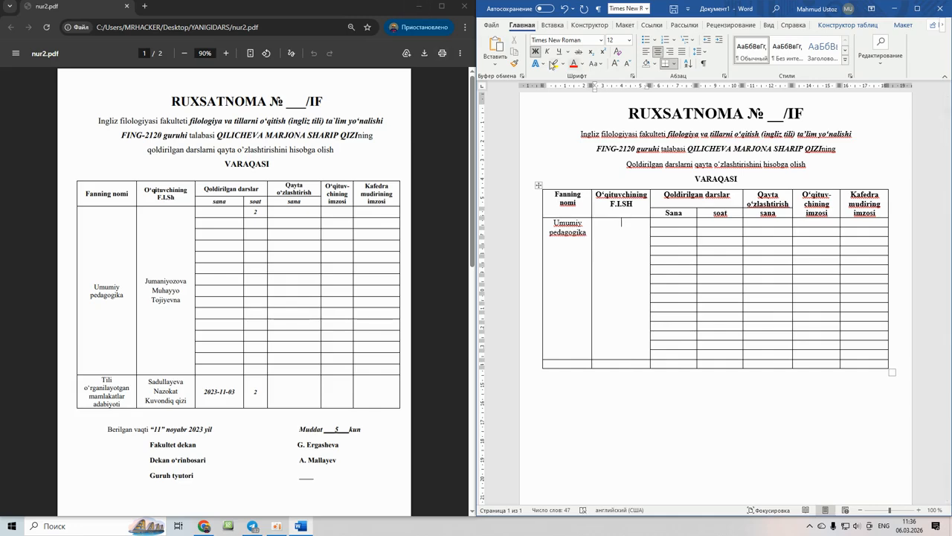
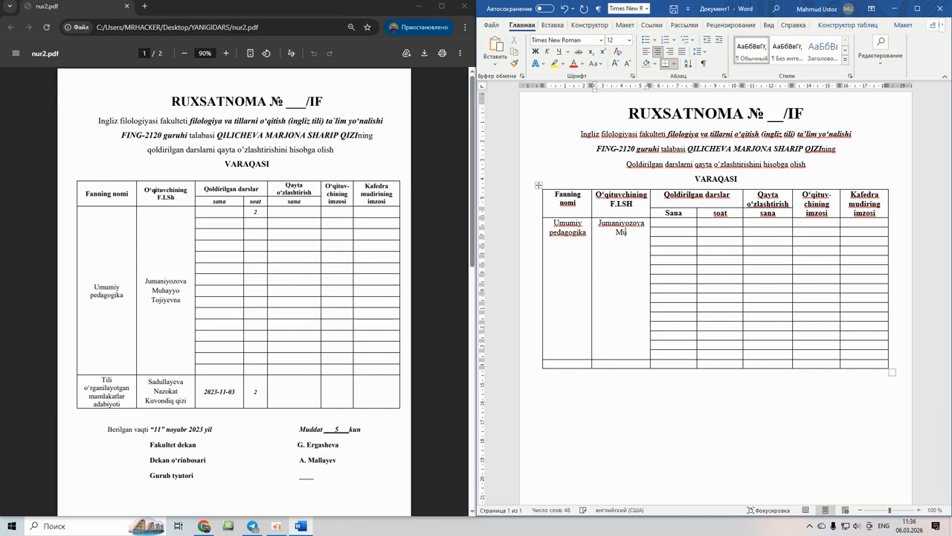
{"action": "key", "text": "Return"}
{"action": "key", "text": "BackSpace"}
{"action": "key", "text": "BackSpace"}
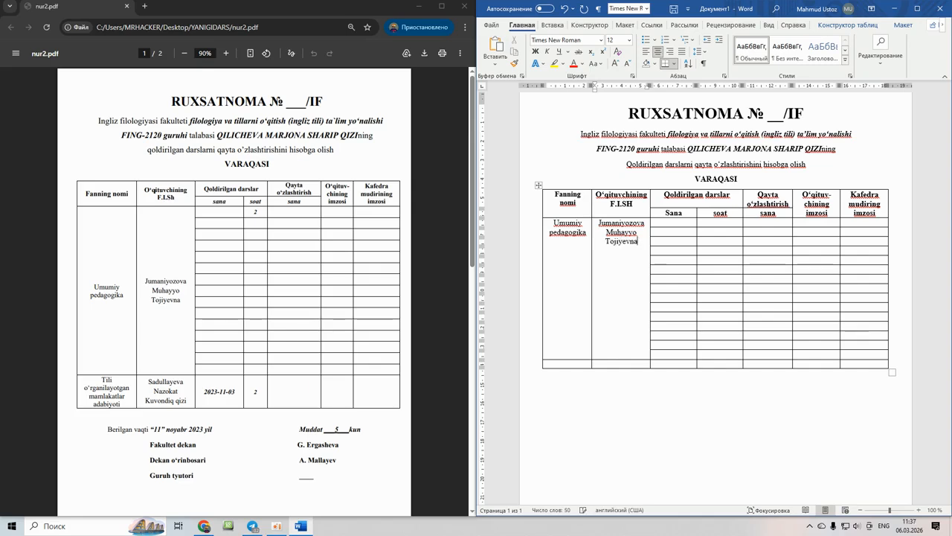
{"action": "left_click", "coordinate": [731, 224]}
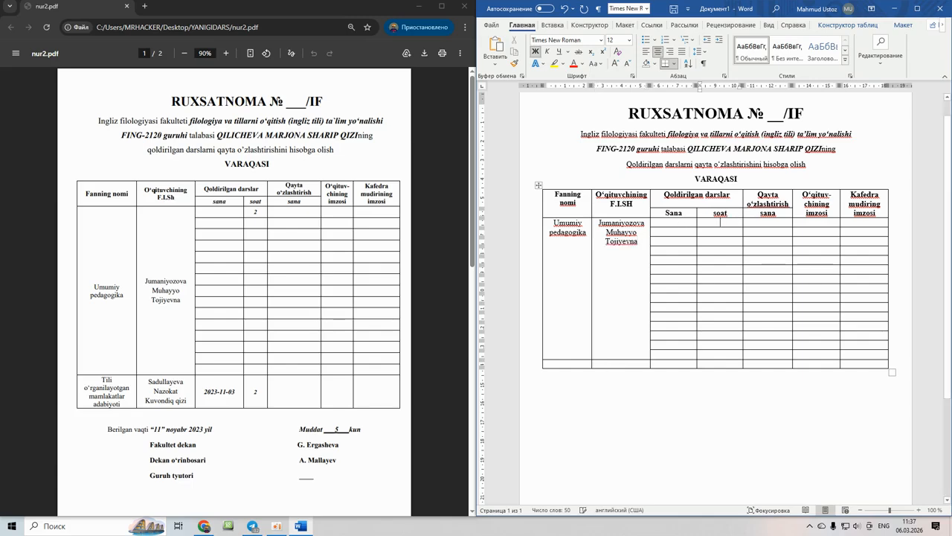
{"action": "type", "text": "2"}
{"action": "left_click", "coordinate": [581, 364]}
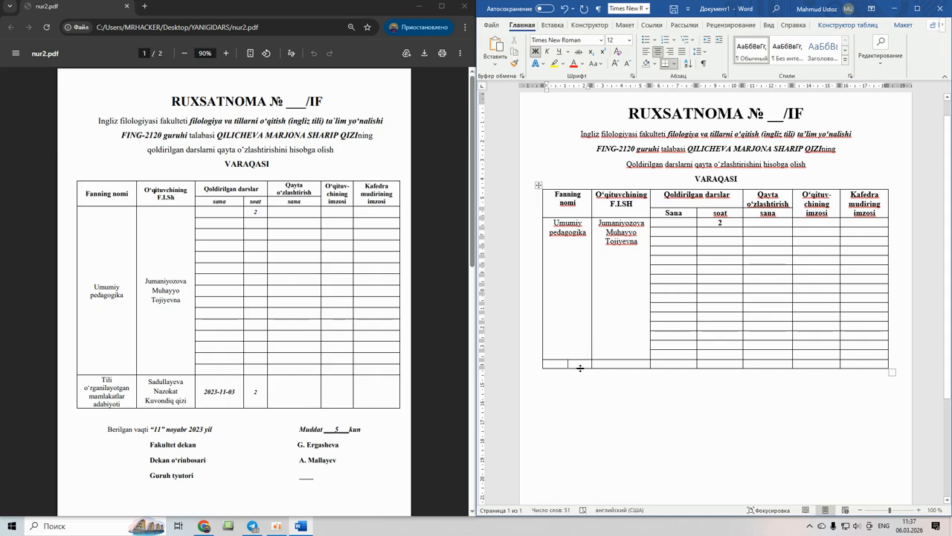
- Make the last row taller and type the subject Tili o‘rganilayotgan mamlakatlar adabiyoti
{"action": "left_click_drag", "start_coordinate": [581, 368], "coordinate": [578, 403]}
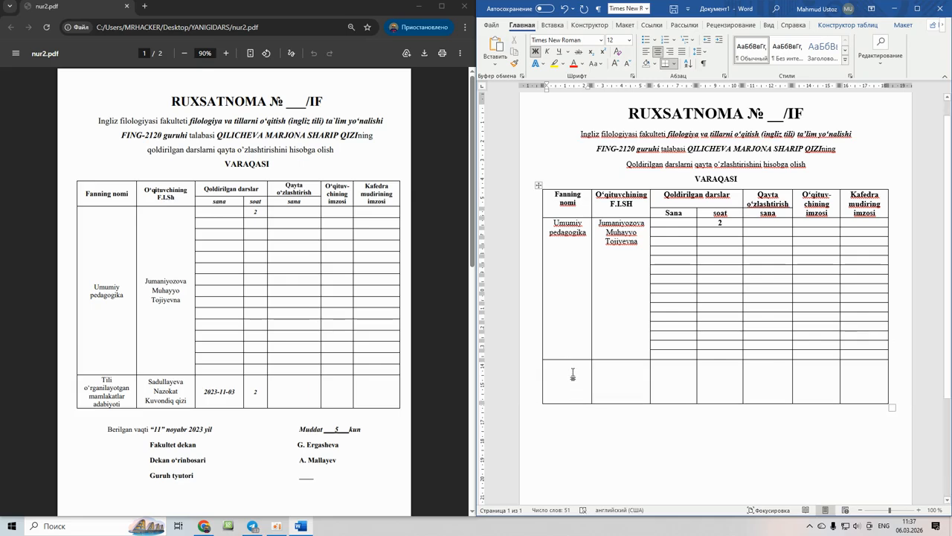
{"action": "type", "text": "T"}
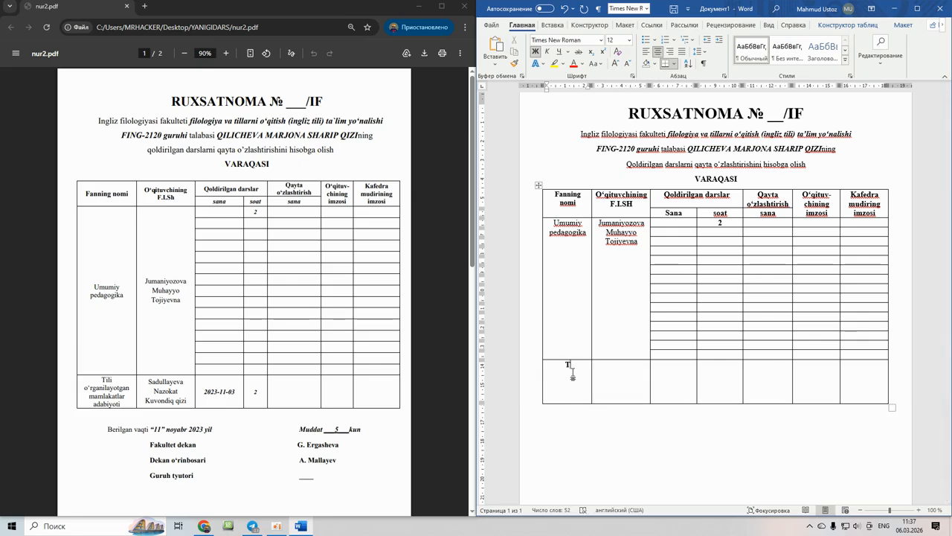
{"action": "type", "text": "io'"}
{"action": "key", "text": "BackSpace"}
{"action": "key", "text": "BackSpace"}
{"action": "type", "text": "o'"}
{"action": "type", "text": "rganilayot"}
{"action": "type", "text": "gan"}
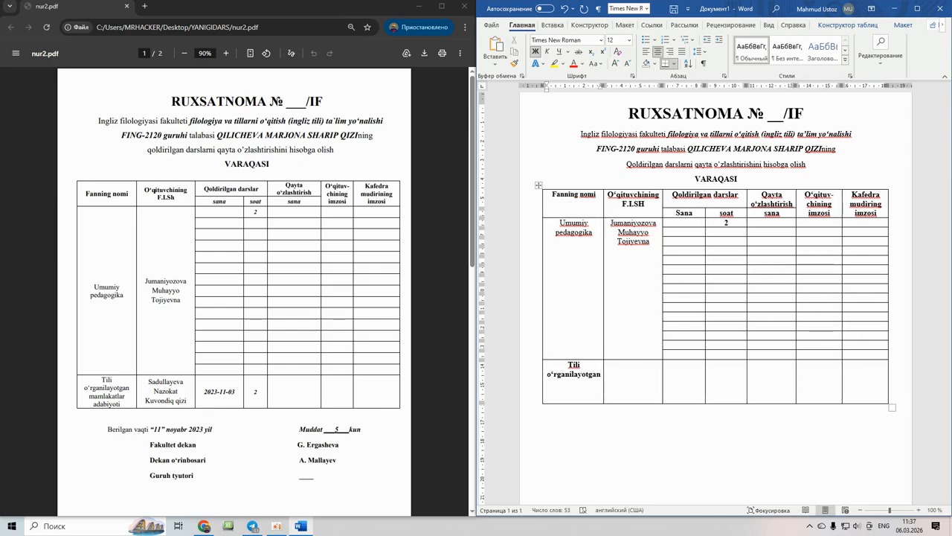
{"action": "type", "text": " mamlakatlar"}
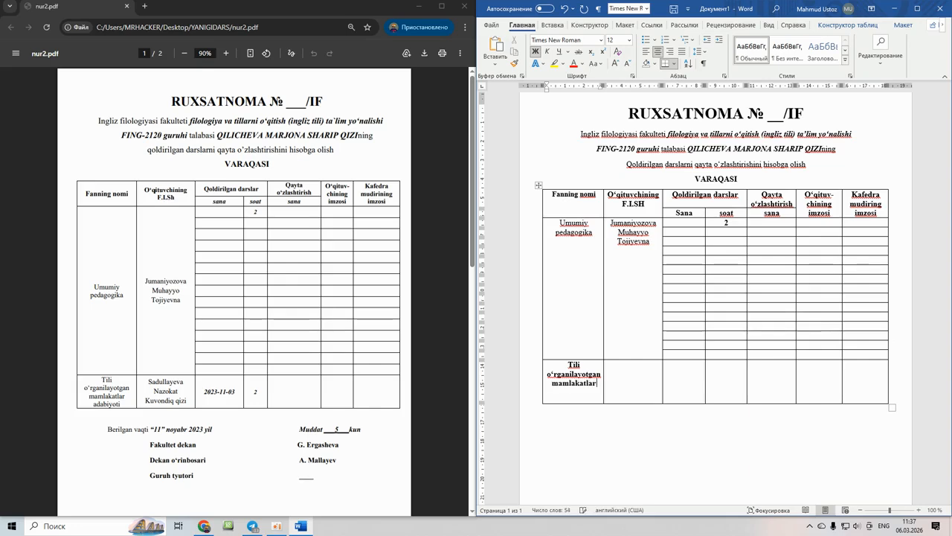
{"action": "type", "text": " adabiyoti"}
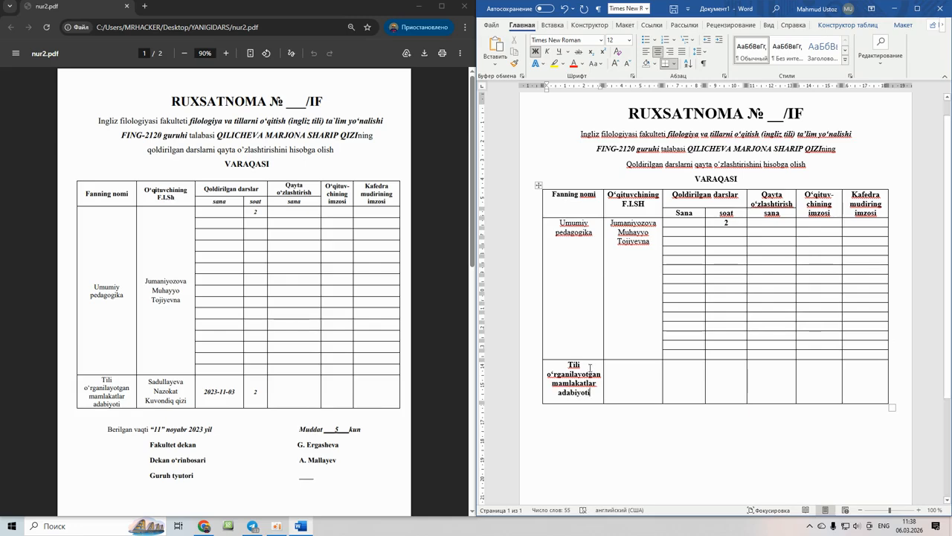
- Enter the teacher's full name, date 2023-11-03 and 2 soat in the last row
{"action": "left_click", "coordinate": [624, 370]}
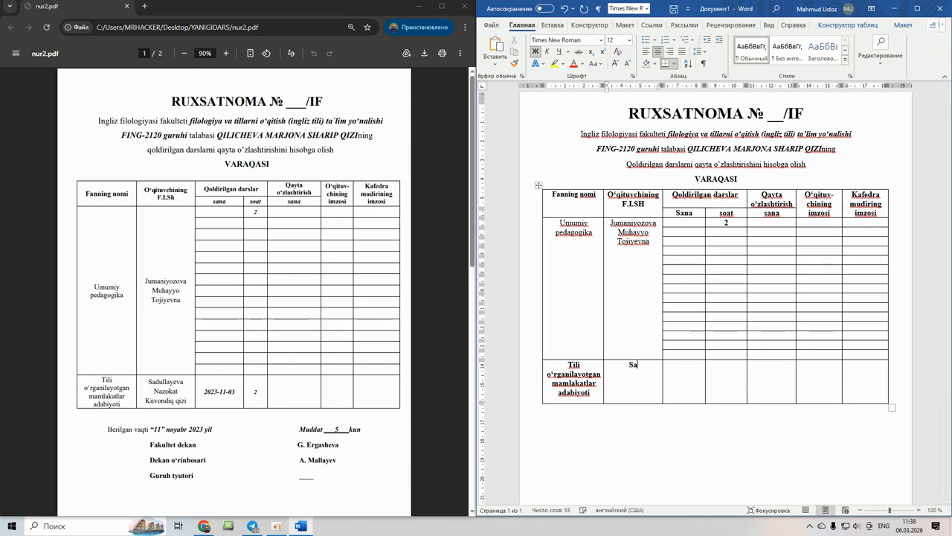
{"action": "key", "text": "Return"}
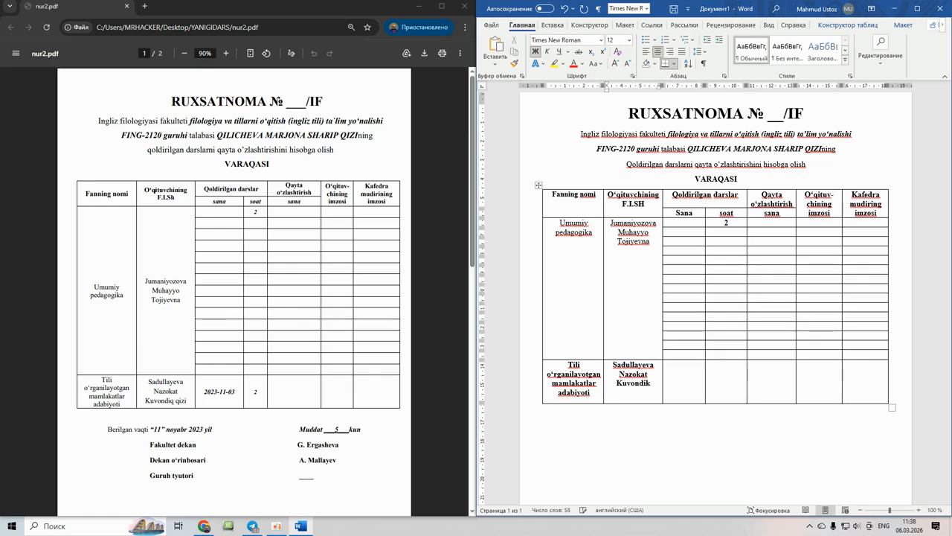
{"action": "key", "text": "BackSpace"}
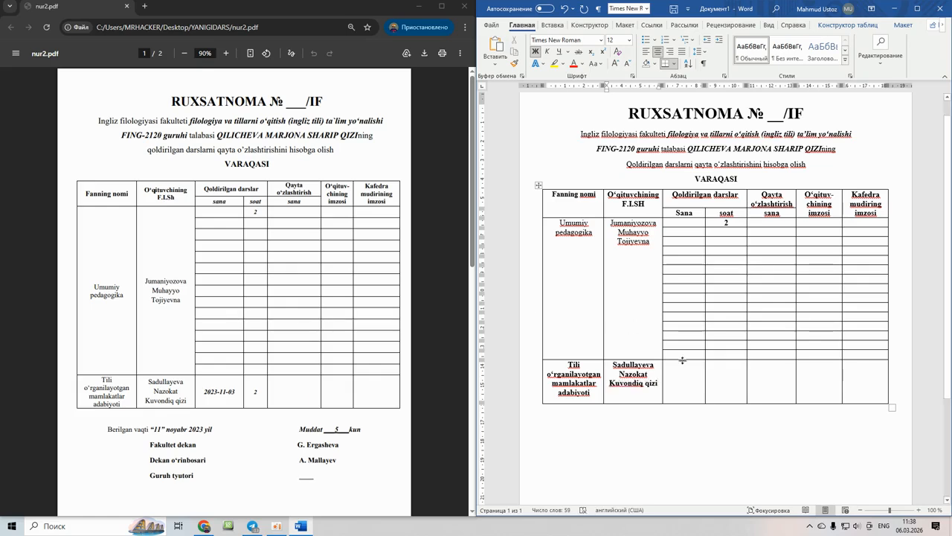
{"action": "left_click", "coordinate": [689, 383]}
{"action": "type", "text": "202"}
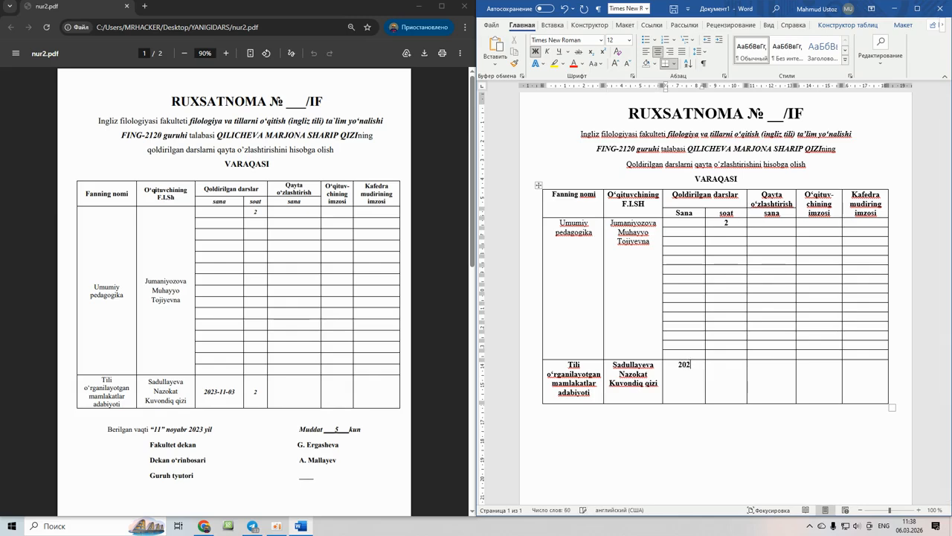
{"action": "type", "text": "3-11-03"}
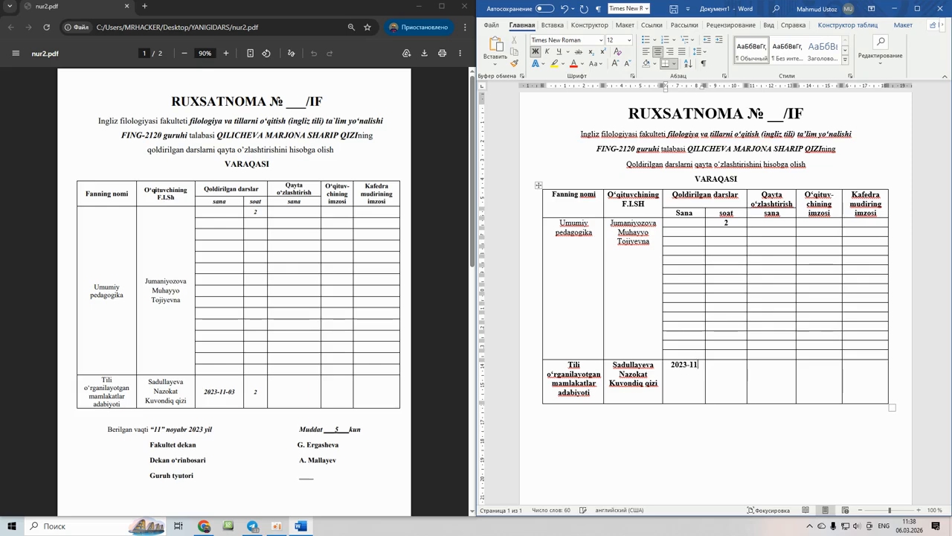
{"action": "left_click", "coordinate": [723, 381]}
{"action": "type", "text": "2"}
{"action": "left_click", "coordinate": [759, 395]}
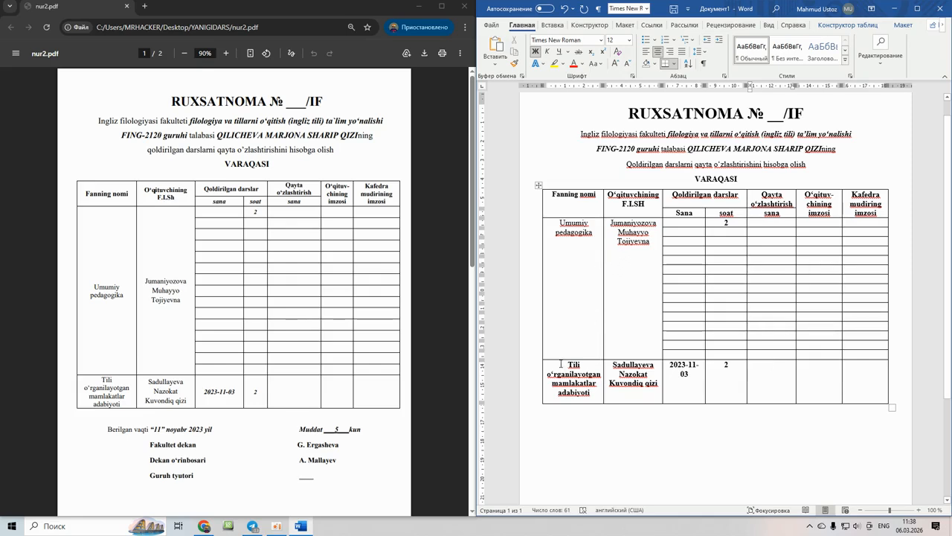
- Remove bold formatting from the last table row
{"action": "left_click_drag", "start_coordinate": [560, 364], "coordinate": [863, 397]}
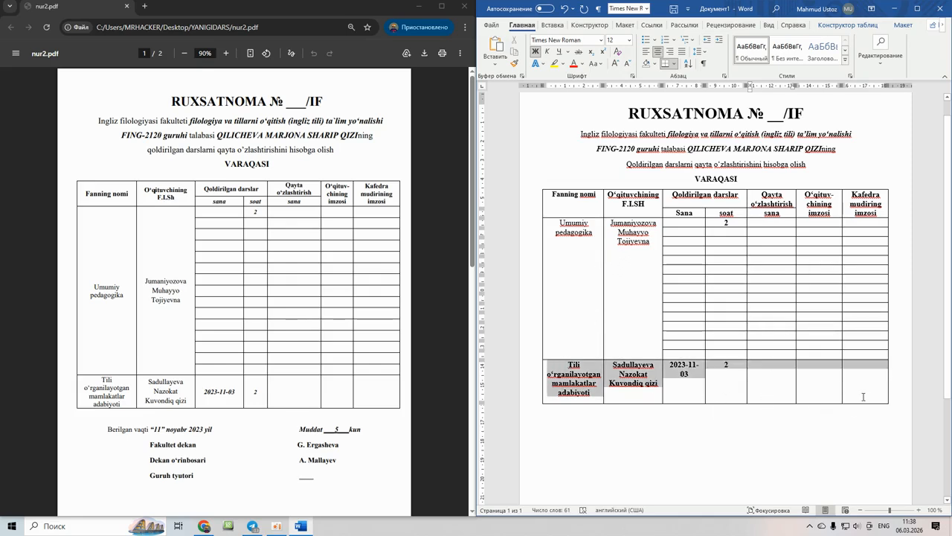
{"action": "left_click", "coordinate": [534, 52]}
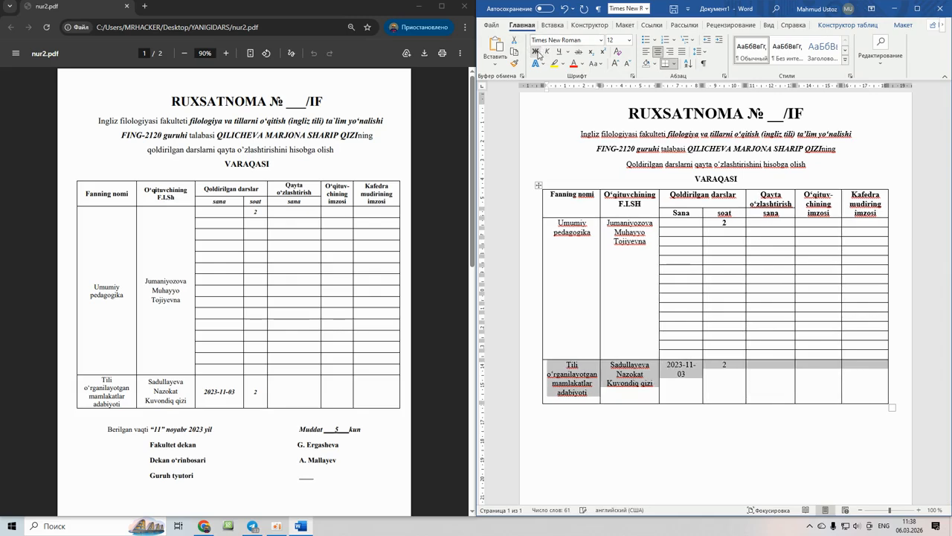
{"action": "left_click", "coordinate": [591, 383]}
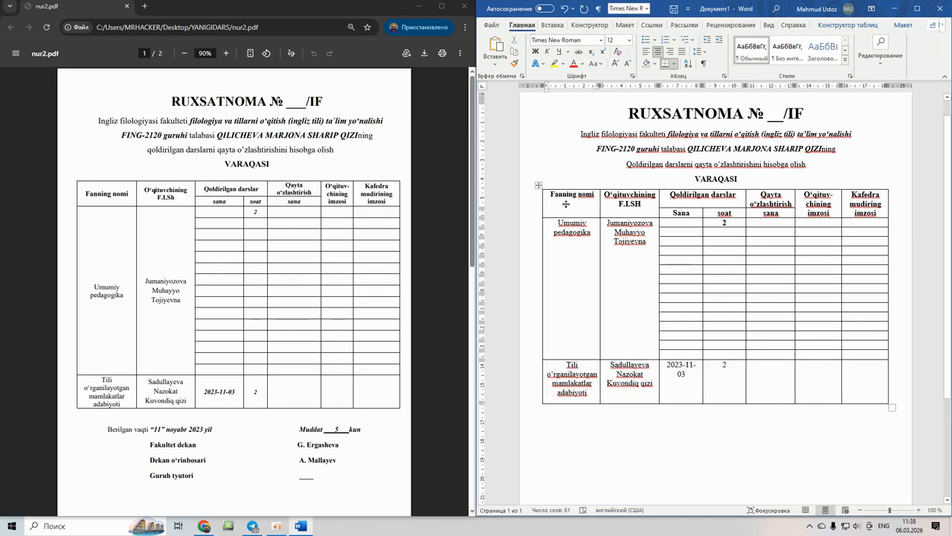
- Set the whole table's cell alignment to Align Center, horizontally and vertically
{"action": "left_click", "coordinate": [538, 185]}
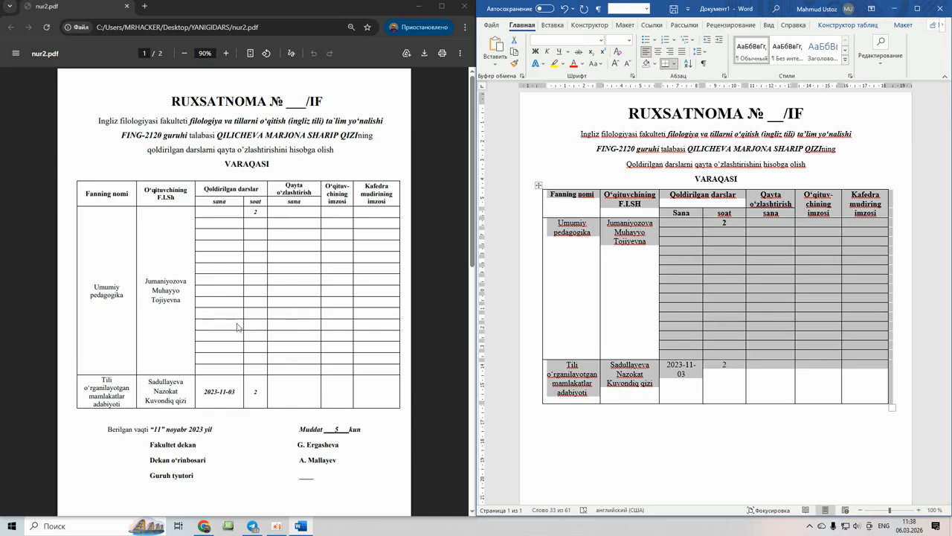
{"action": "left_click", "coordinate": [905, 28]}
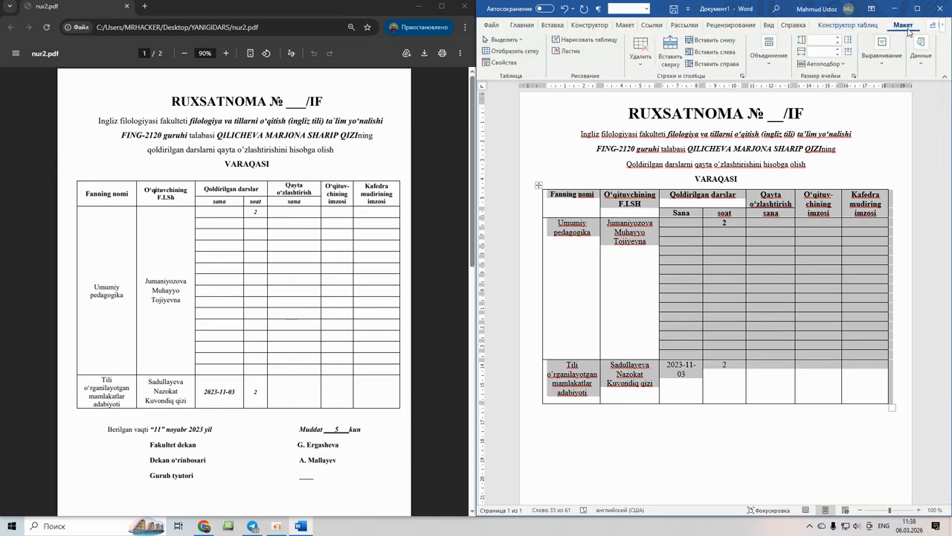
{"action": "left_click", "coordinate": [881, 60]}
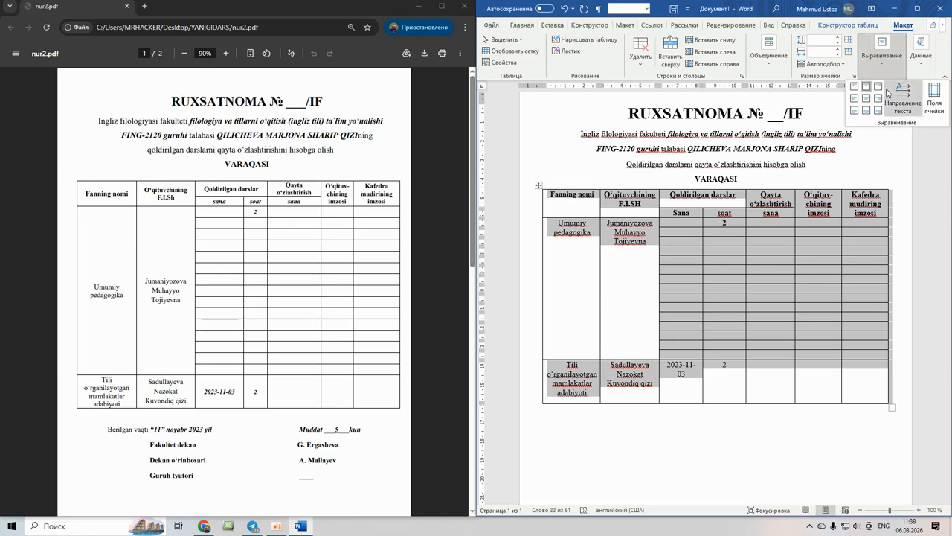
{"action": "left_click", "coordinate": [855, 89]}
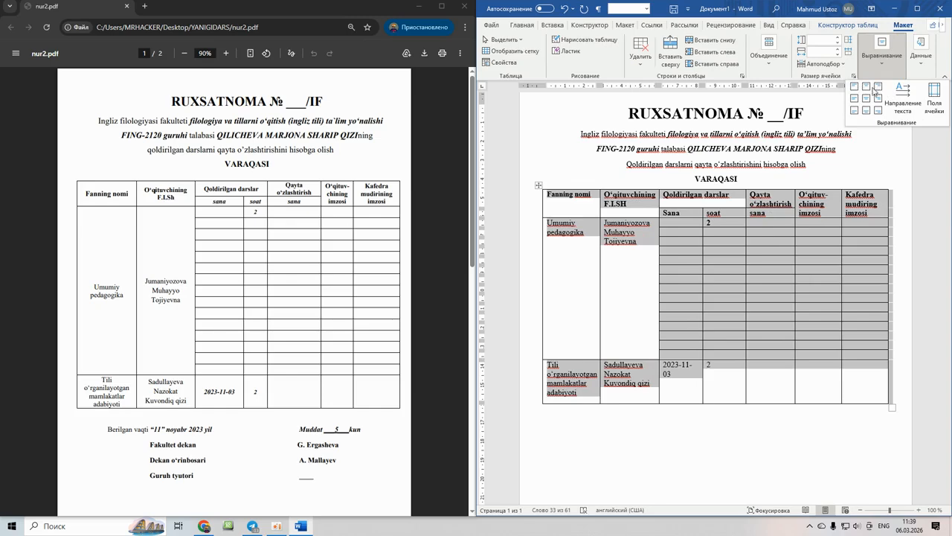
{"action": "left_click", "coordinate": [868, 90]}
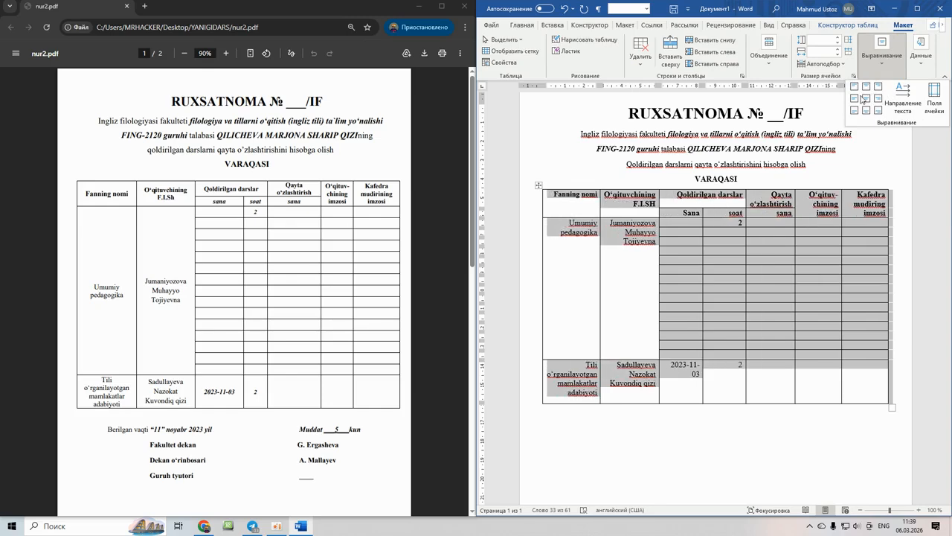
{"action": "left_click", "coordinate": [866, 98]}
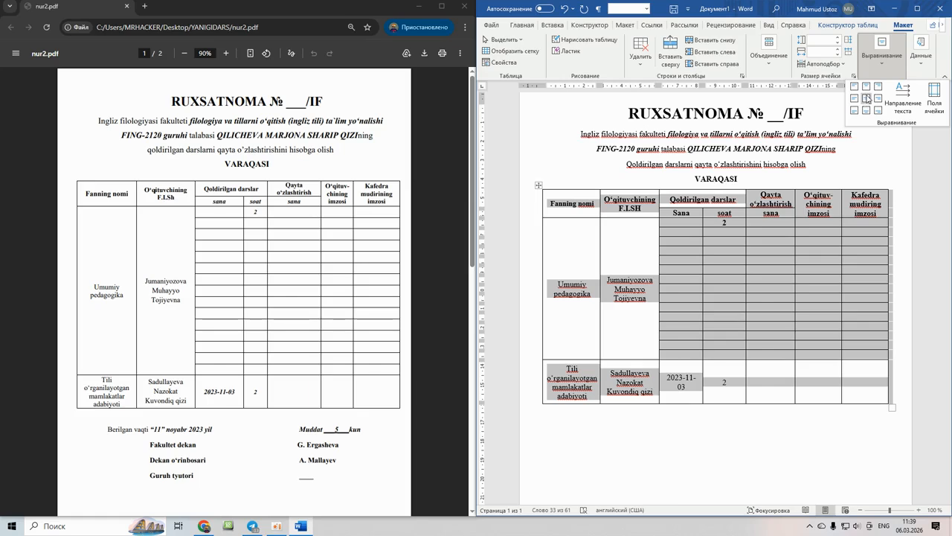
{"action": "key", "text": "Escape"}
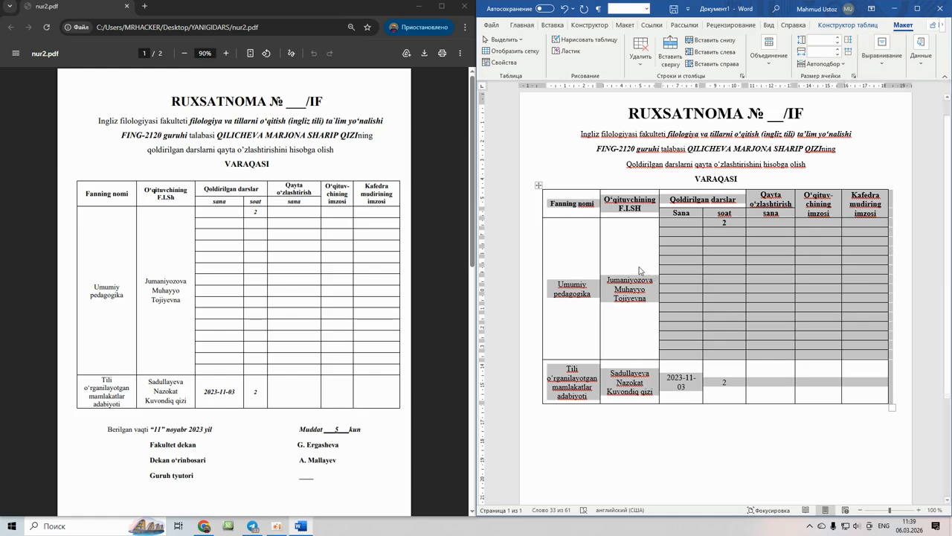
{"action": "left_click", "coordinate": [737, 254]}
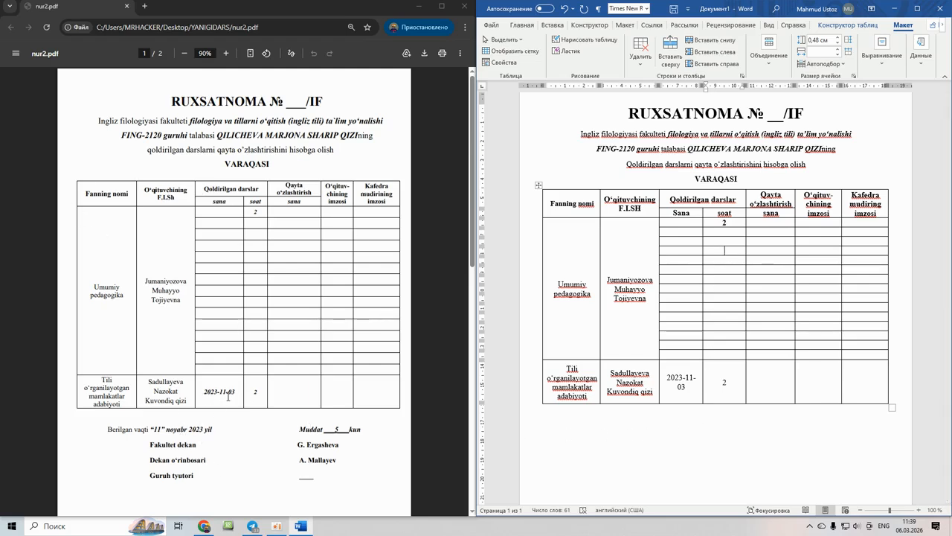
- Widen the Sana column so 2023-11-03 fits on one line, and bold the date
{"action": "left_click", "coordinate": [673, 377]}
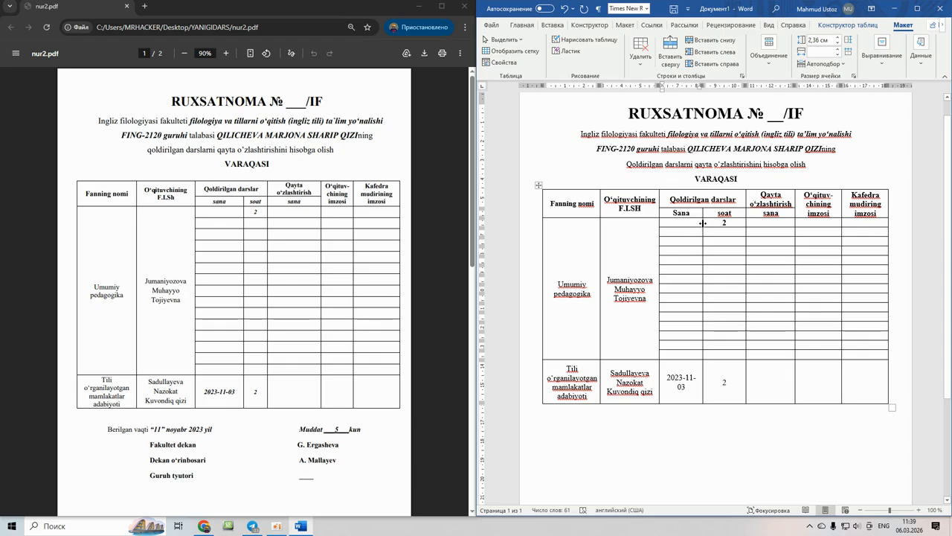
{"action": "left_click_drag", "start_coordinate": [702, 222], "coordinate": [716, 222]}
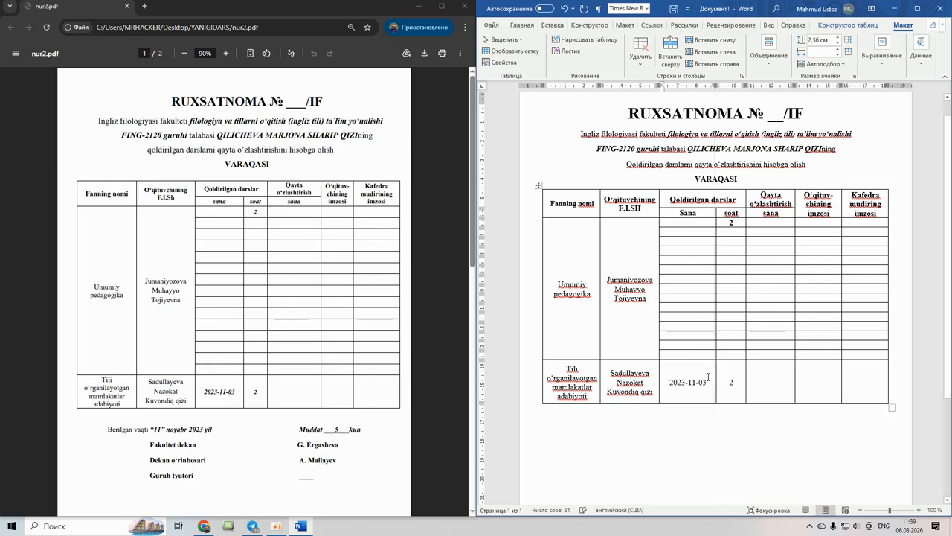
{"action": "left_click_drag", "start_coordinate": [707, 381], "coordinate": [669, 382]}
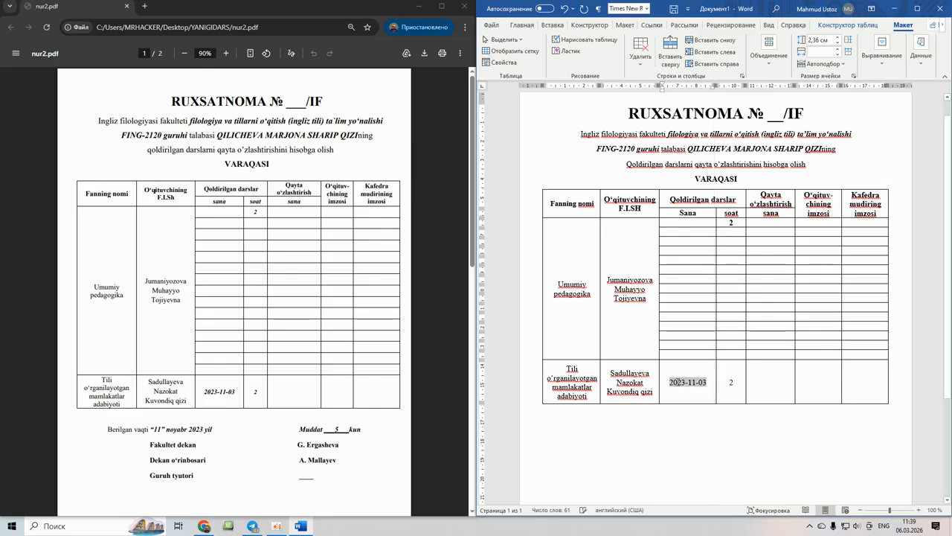
{"action": "left_click", "coordinate": [522, 25]}
{"action": "left_click", "coordinate": [534, 51]}
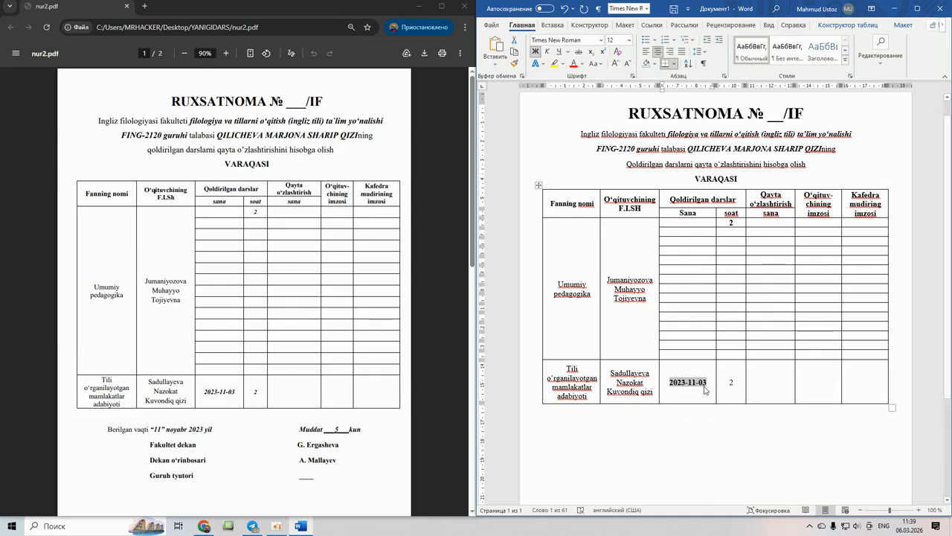
{"action": "left_click", "coordinate": [682, 215]}
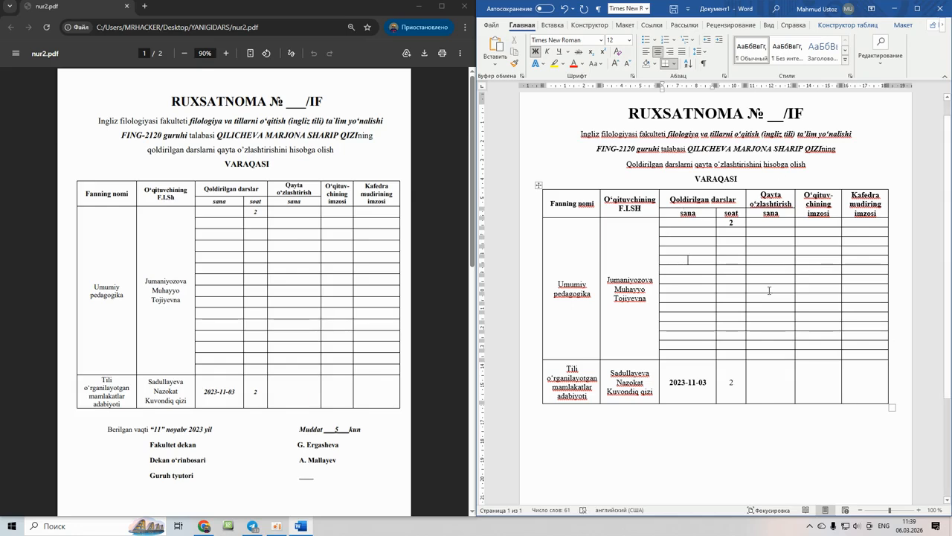
- Type the line Berilgan vaqt "11" noyabr 2023 yil below the table
{"action": "scroll", "coordinate": [714, 303], "scroll_direction": "down", "scroll_amount": 3}
{"action": "scroll", "coordinate": [717, 313], "scroll_direction": "up", "scroll_amount": 3}
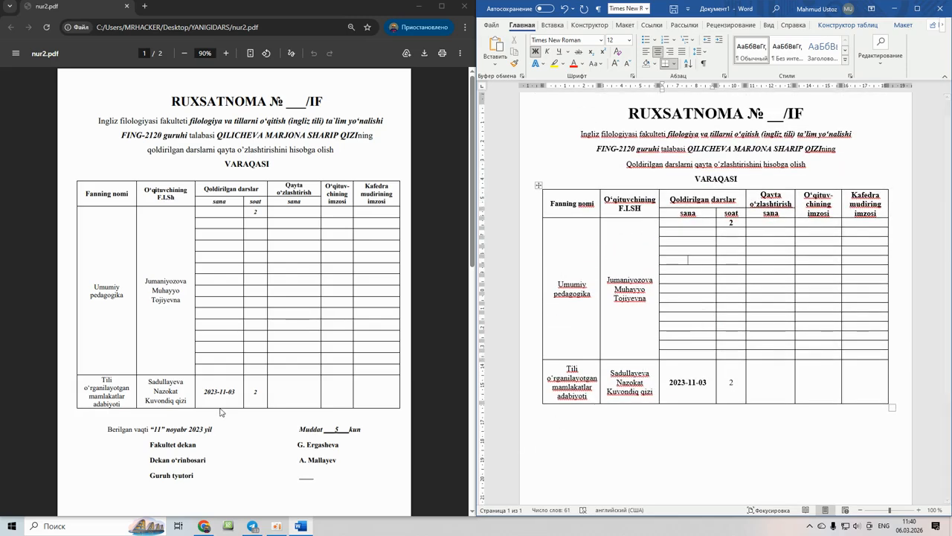
{"action": "scroll", "coordinate": [220, 412], "scroll_direction": "down", "scroll_amount": 1}
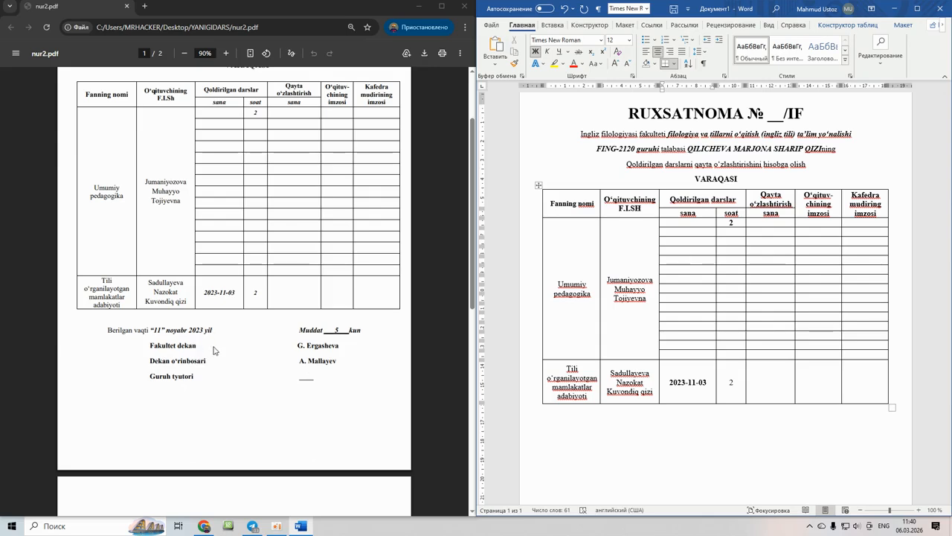
{"action": "scroll", "coordinate": [213, 351], "scroll_direction": "up", "scroll_amount": 1}
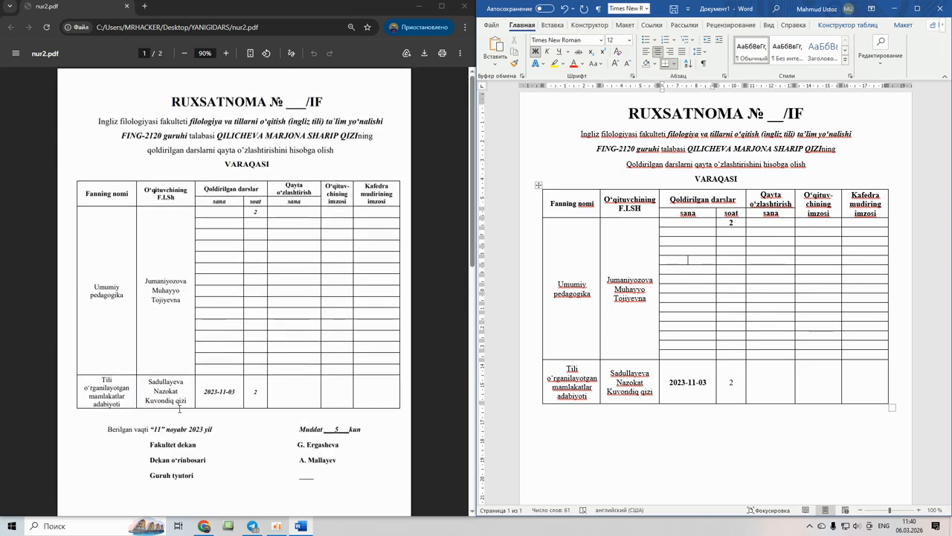
{"action": "left_click", "coordinate": [586, 424]}
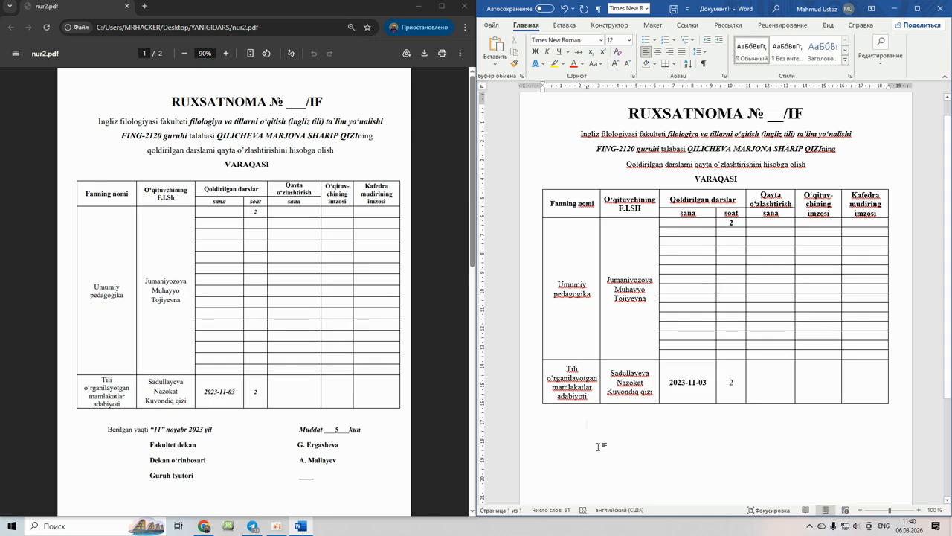
{"action": "type", "text": "B"}
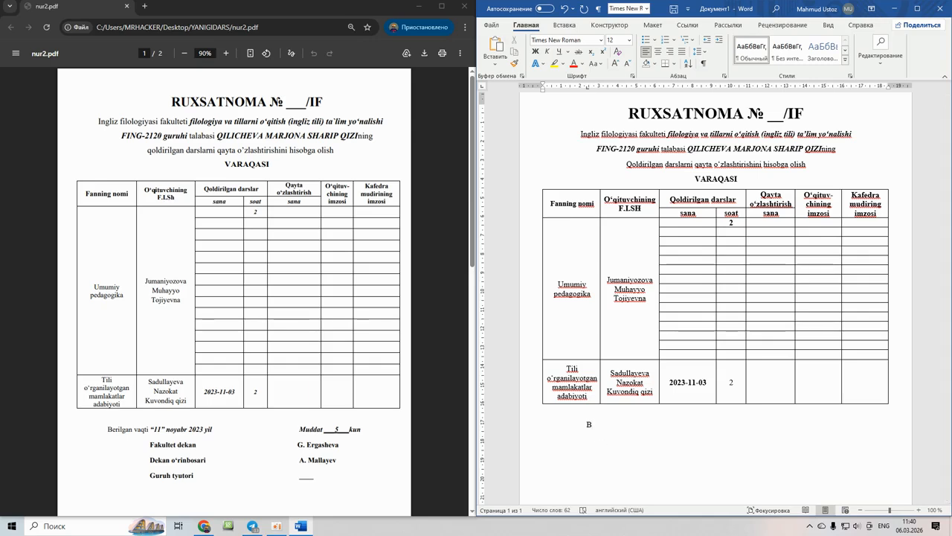
{"action": "type", "text": "erilgan "}
{"action": "type", "text": "va"}
{"action": "type", "text": "qt "}
{"action": "type", "text": "\"11"}
{"action": "type", "text": "\""}
{"action": "type", "text": " noya"}
{"action": "type", "text": "br"}
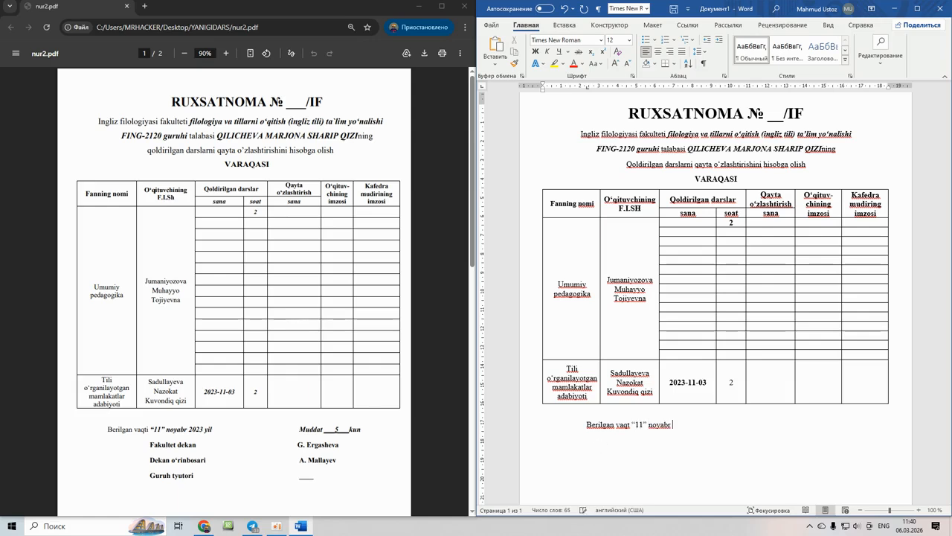
{"action": "type", "text": " 3"}
{"action": "type", "text": "2023"}
{"action": "type", "text": " yil"}
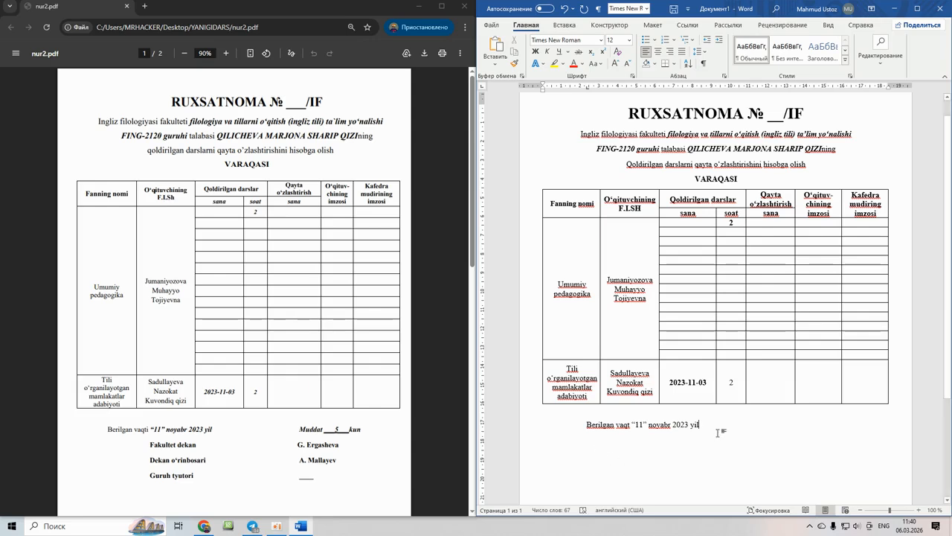
- Add Muddat at the right of the line followed by an underlined 5
{"action": "key", "text": "Tab"}
{"action": "key", "text": "Tab"}
{"action": "key", "text": "Tab"}
{"action": "key", "text": "Tab"}
{"action": "type", "text": "Muddat __"}
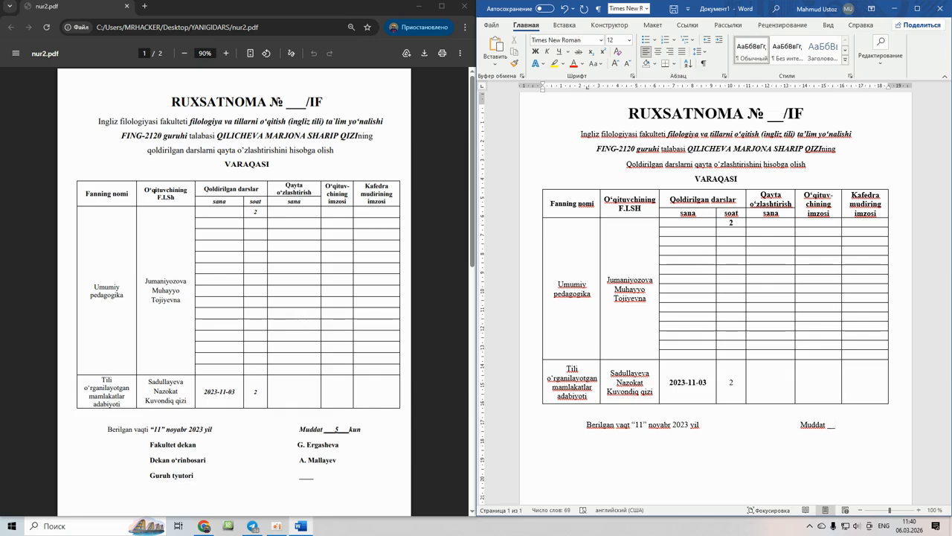
{"action": "key", "text": "BackSpace"}
{"action": "key", "text": "BackSpace"}
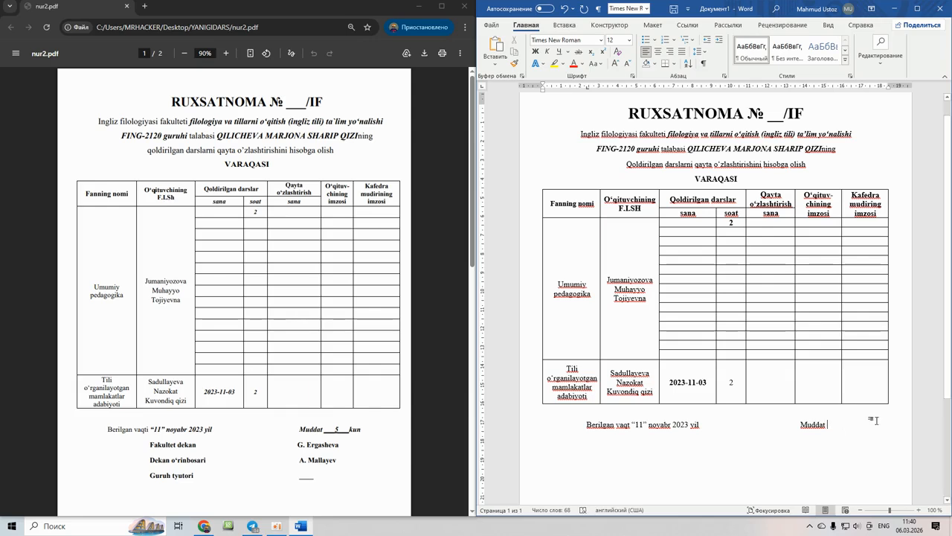
{"action": "left_click", "coordinate": [560, 52]}
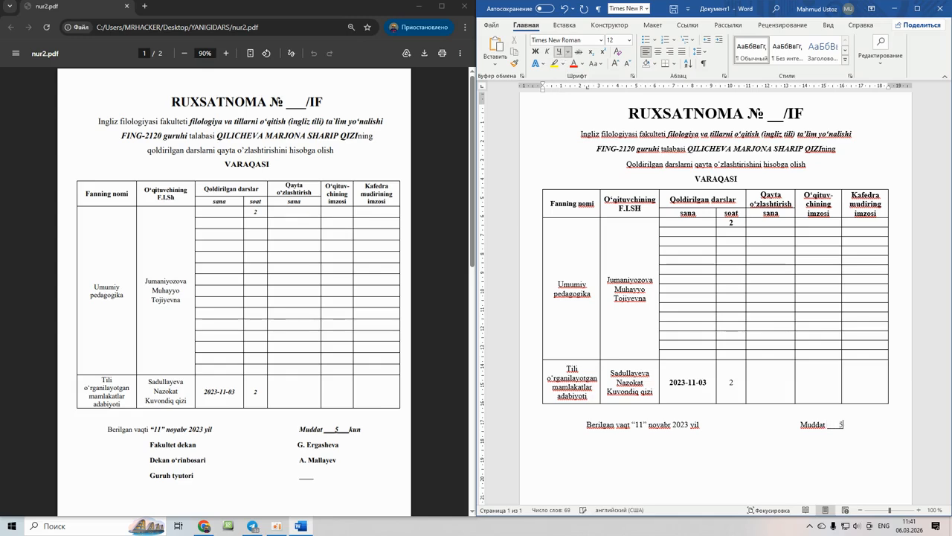
{"action": "type", "text": "5      ku"}
- Finish the term with non-underlined kun and add the Fakultet dekan line with the dean's name
{"action": "key", "text": "BackSpace"}
{"action": "key", "text": "BackSpace"}
{"action": "key", "text": "BackSpace"}
{"action": "left_click", "coordinate": [560, 53]}
{"action": "type", "text": "kun"}
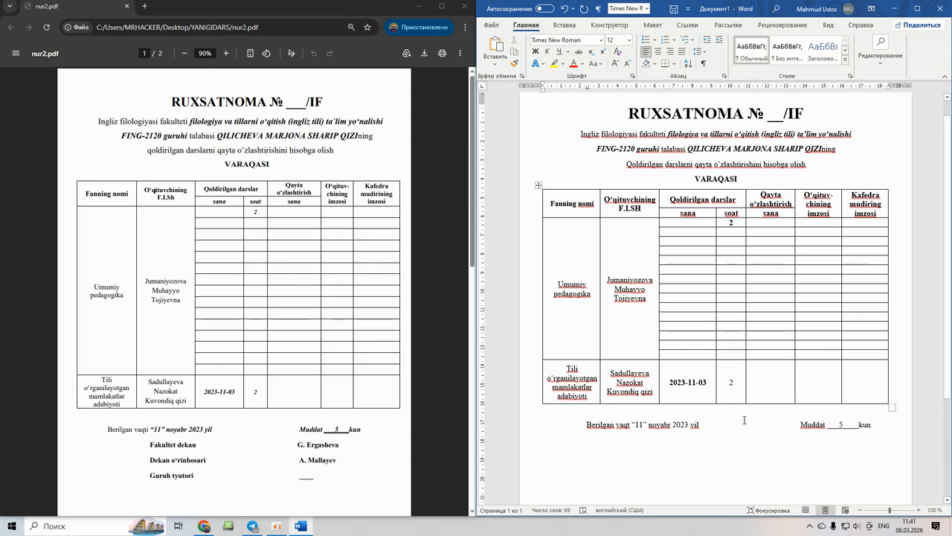
{"action": "key", "text": "Return"}
{"action": "type", "text": "Fakultet dekan"}
{"action": "key", "text": "Tab"}
{"action": "key", "text": "Tab"}
{"action": "key", "text": "Tab"}
{"action": "key", "text": "Tab"}
{"action": "key", "text": "Tab"}
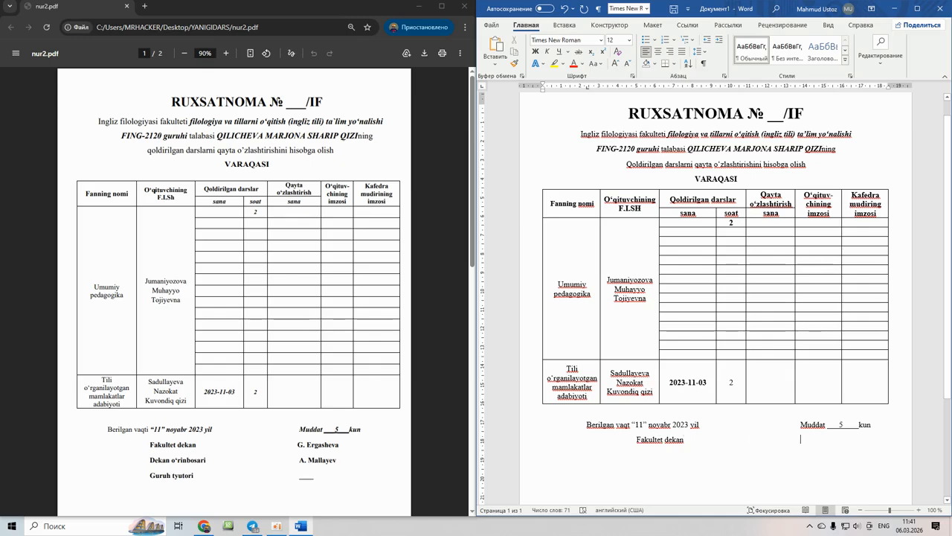
{"action": "type", "text": "G.Ergasheva"}
- Add the Dekan o'rinbosari line with the deputy's name and Guruh tyutori with an underscore blank
{"action": "key", "text": "Return"}
{"action": "type", "text": "Dekan o’rin"}
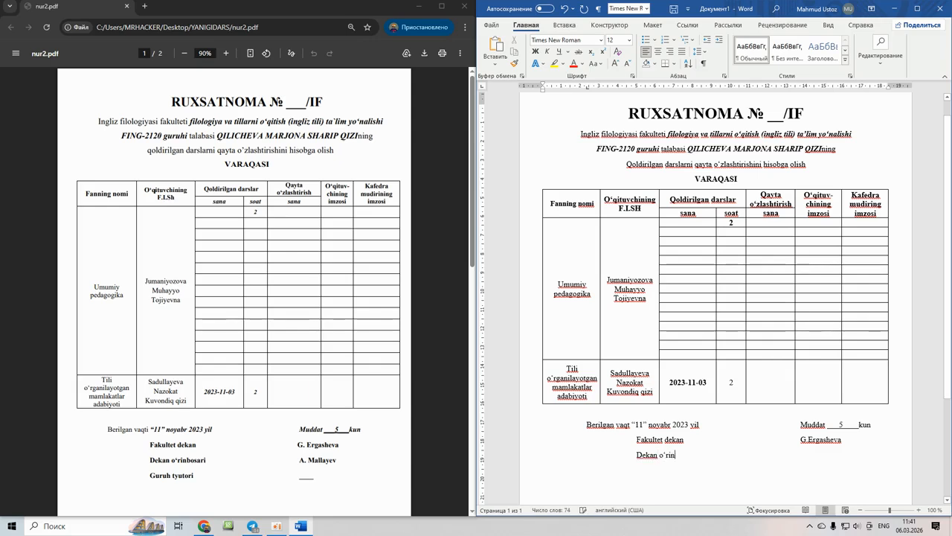
{"action": "type", "text": "'rinbosari"}
{"action": "key", "text": "Tab"}
{"action": "key", "text": "Tab"}
{"action": "key", "text": "Tab"}
{"action": "key", "text": "Tab"}
{"action": "type", "text": "A.Mallayev"}
{"action": "key", "text": "Return"}
{"action": "key", "text": "Tab"}
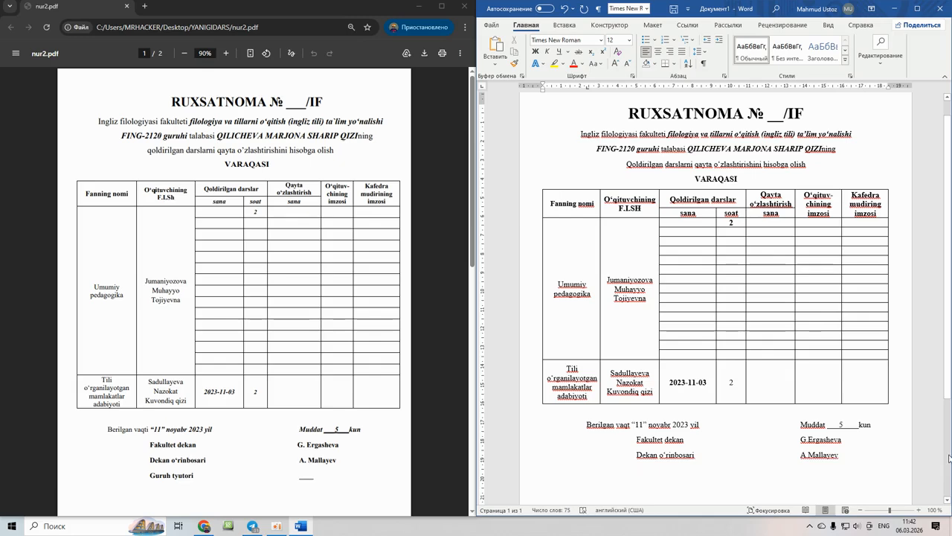
{"action": "type", "text": "Guruh tyutori"}
{"action": "key", "text": "Tab"}
{"action": "type", "text": "_____"}
- Make the footer from the issue date to Guruh tyutori bold
{"action": "left_click_drag", "start_coordinate": [633, 424], "coordinate": [845, 492]}
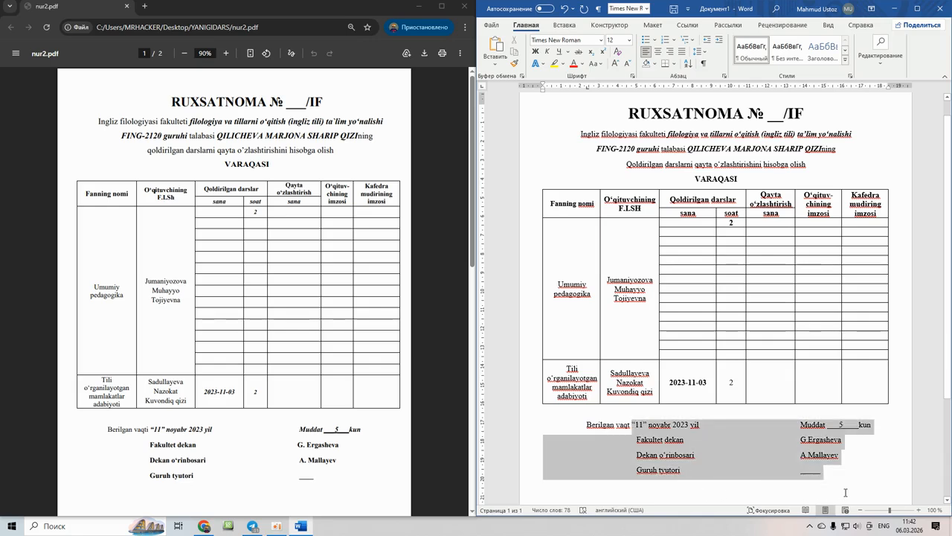
{"action": "key", "text": "ctrl+b"}
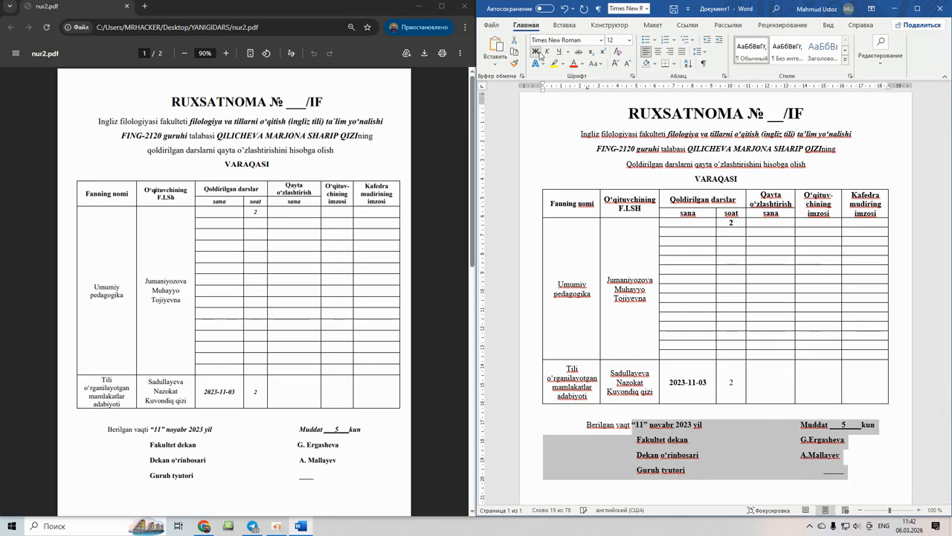
{"action": "left_click", "coordinate": [707, 447]}
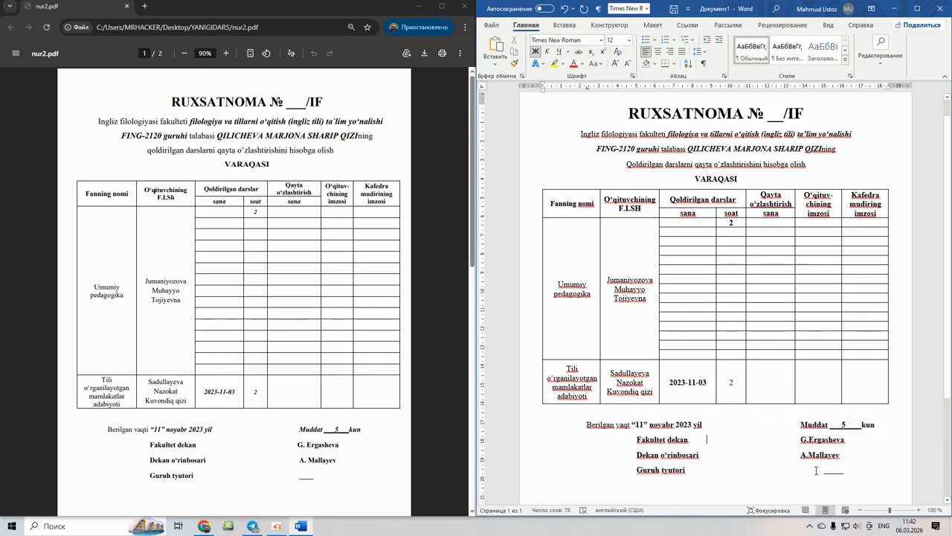
- Align the tutor's signature blank under the names above
{"action": "left_click", "coordinate": [822, 472]}
{"action": "key", "text": "BackSpace"}
{"action": "scroll", "coordinate": [793, 382], "scroll_direction": "up", "scroll_amount": 1}
{"action": "scroll", "coordinate": [685, 387], "scroll_direction": "down", "scroll_amount": 4}
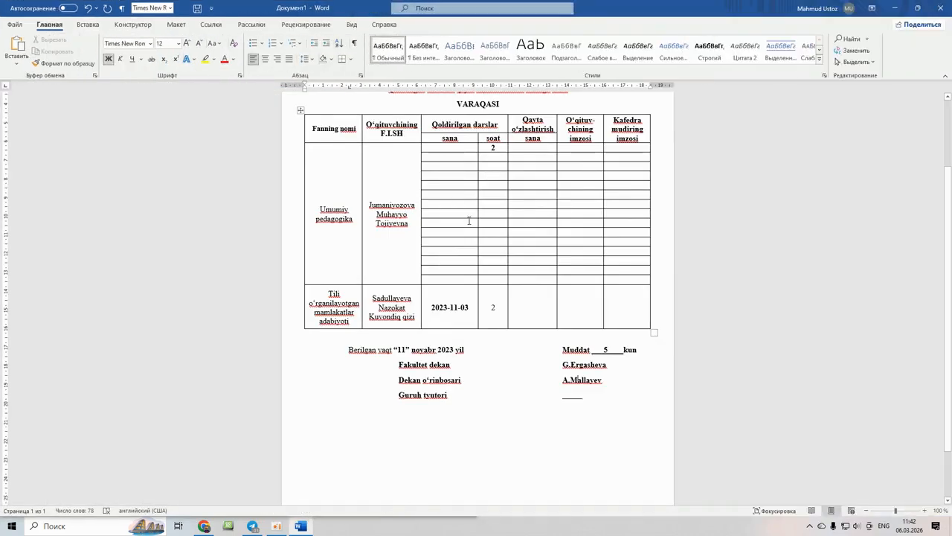
{"action": "scroll", "coordinate": [514, 327], "scroll_direction": "up", "scroll_amount": 3}
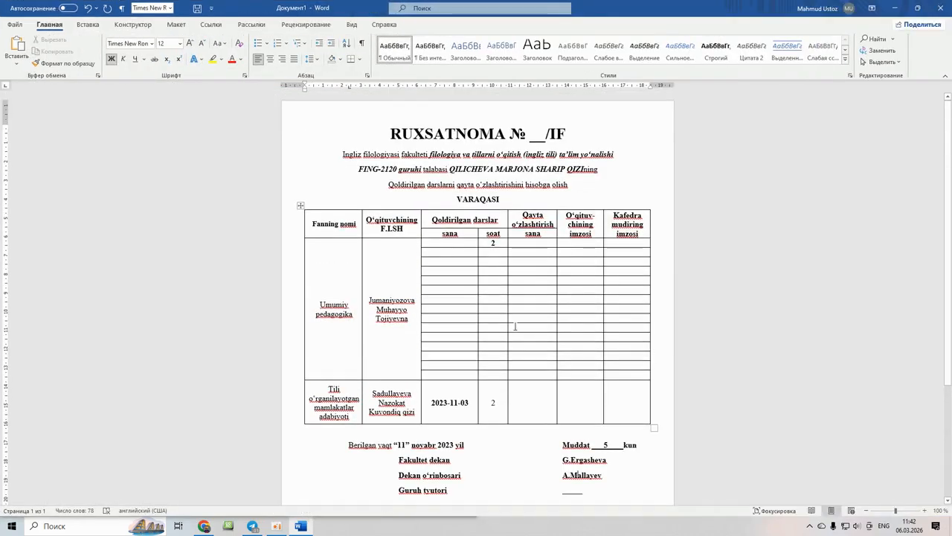
{"action": "scroll", "coordinate": [446, 261], "scroll_direction": "down", "scroll_amount": 2}
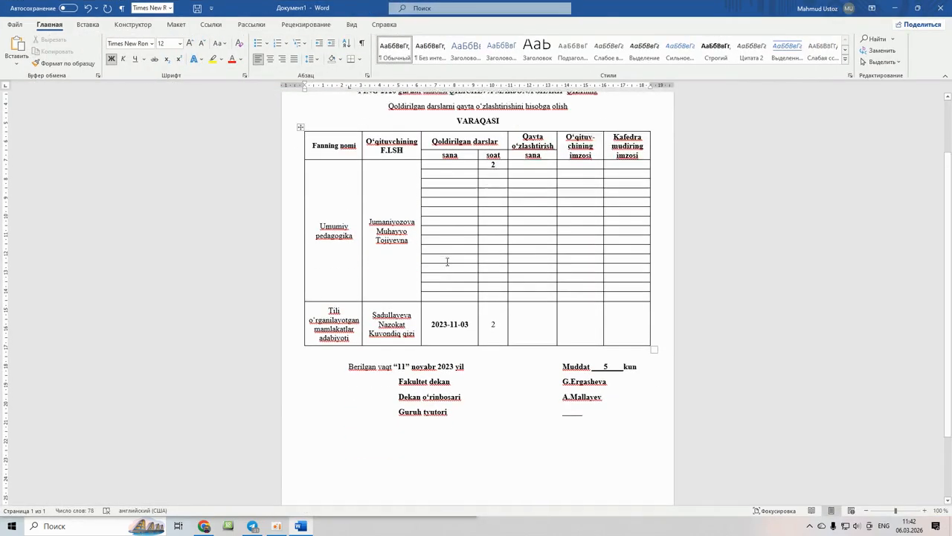
{"action": "scroll", "coordinate": [485, 305], "scroll_direction": "up", "scroll_amount": 2}
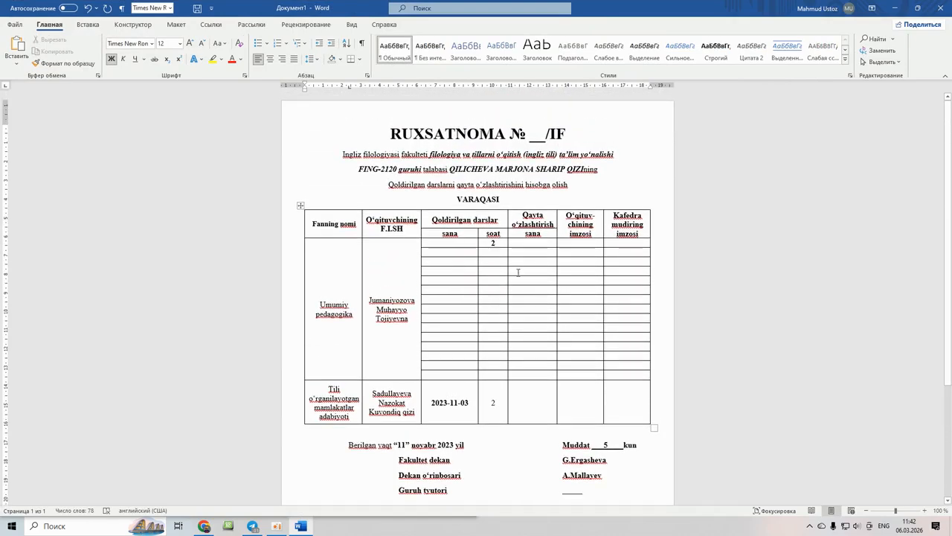